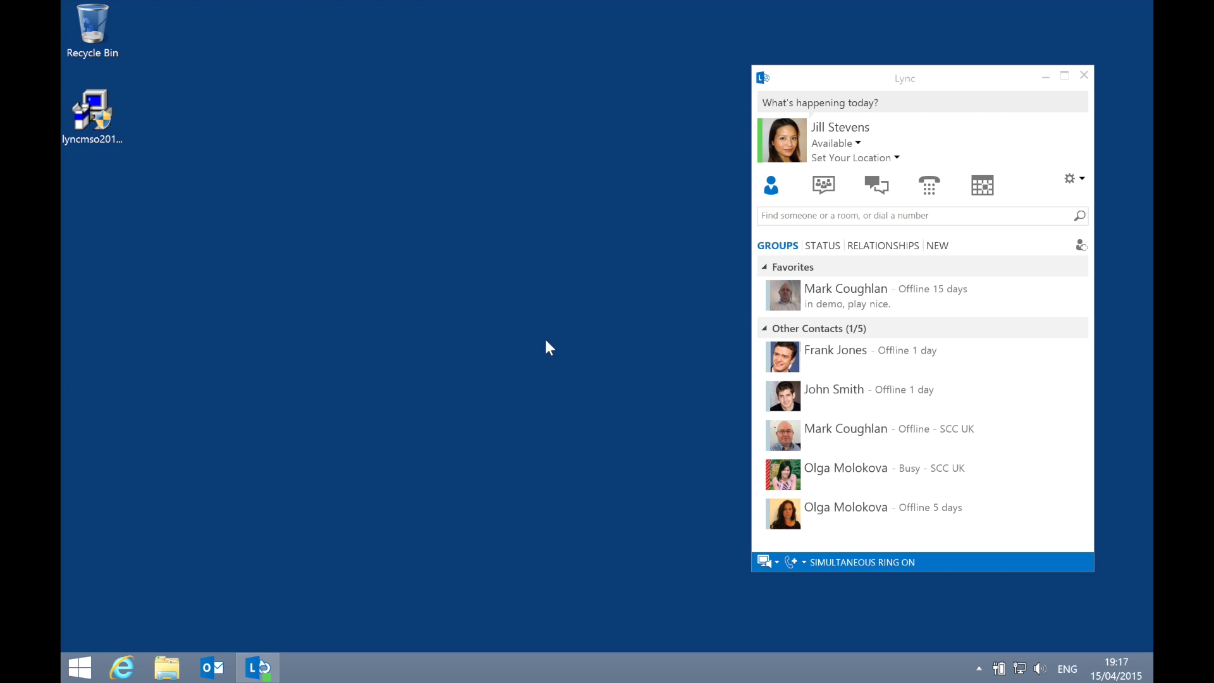
Step: Install Lync 2013 update KB2889923 from the lyncmso2013 installer, approving UAC and accepting the licence terms
{"action": "left_click", "coordinate": [89, 112]}
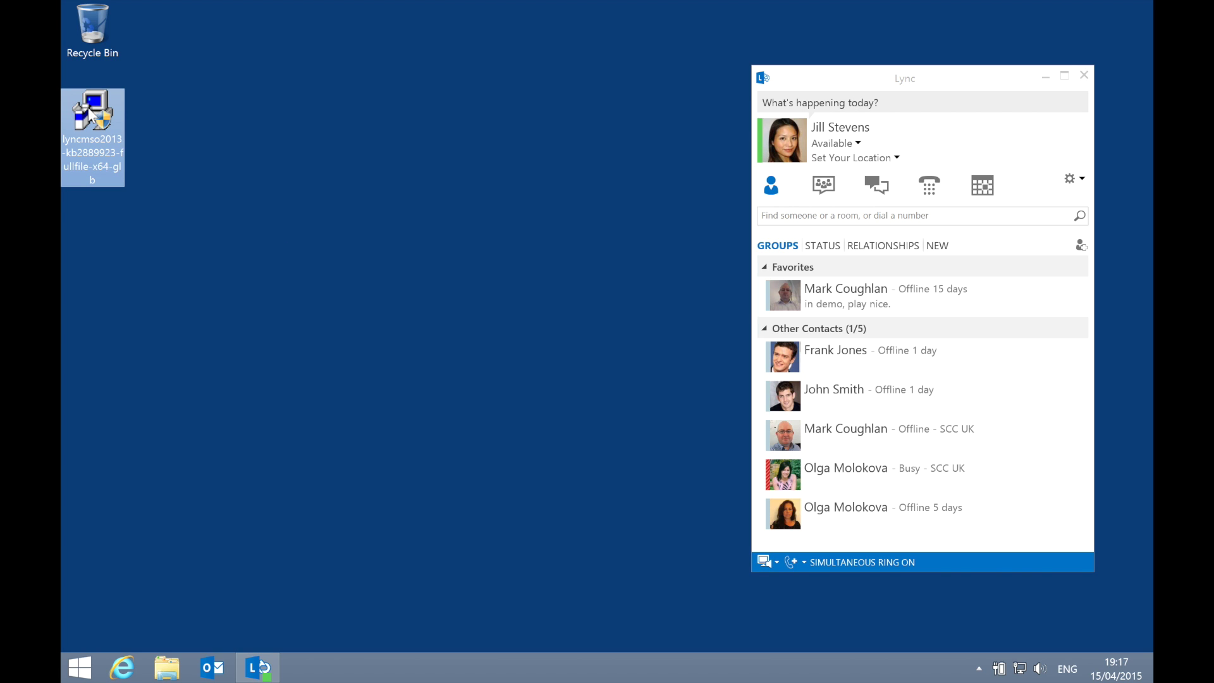
{"action": "double_click", "coordinate": [89, 112]}
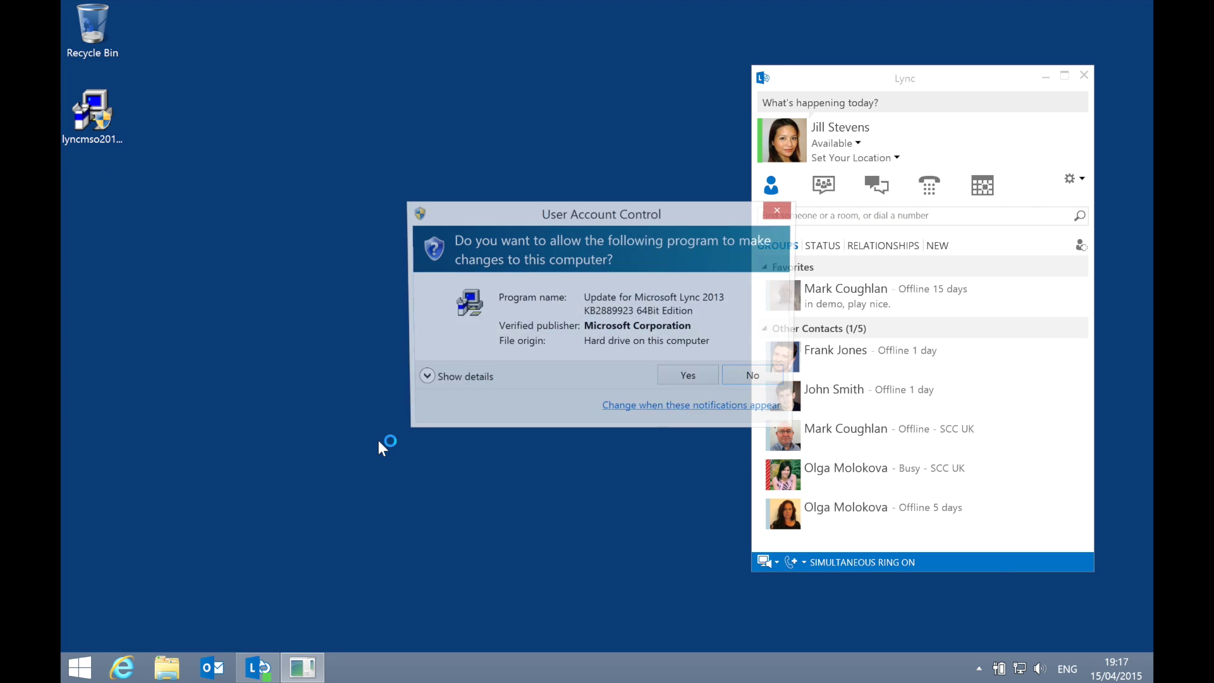
{"action": "left_click", "coordinate": [692, 380]}
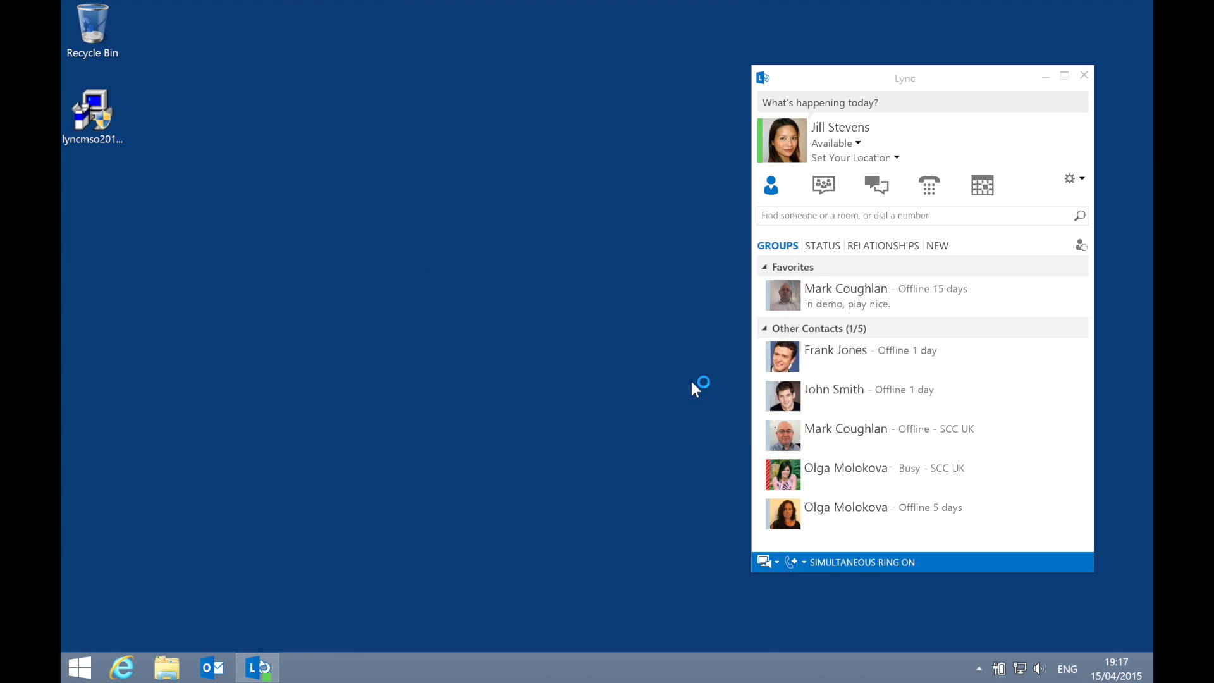
{"action": "left_click", "coordinate": [506, 502]}
{"action": "left_click", "coordinate": [878, 502]}
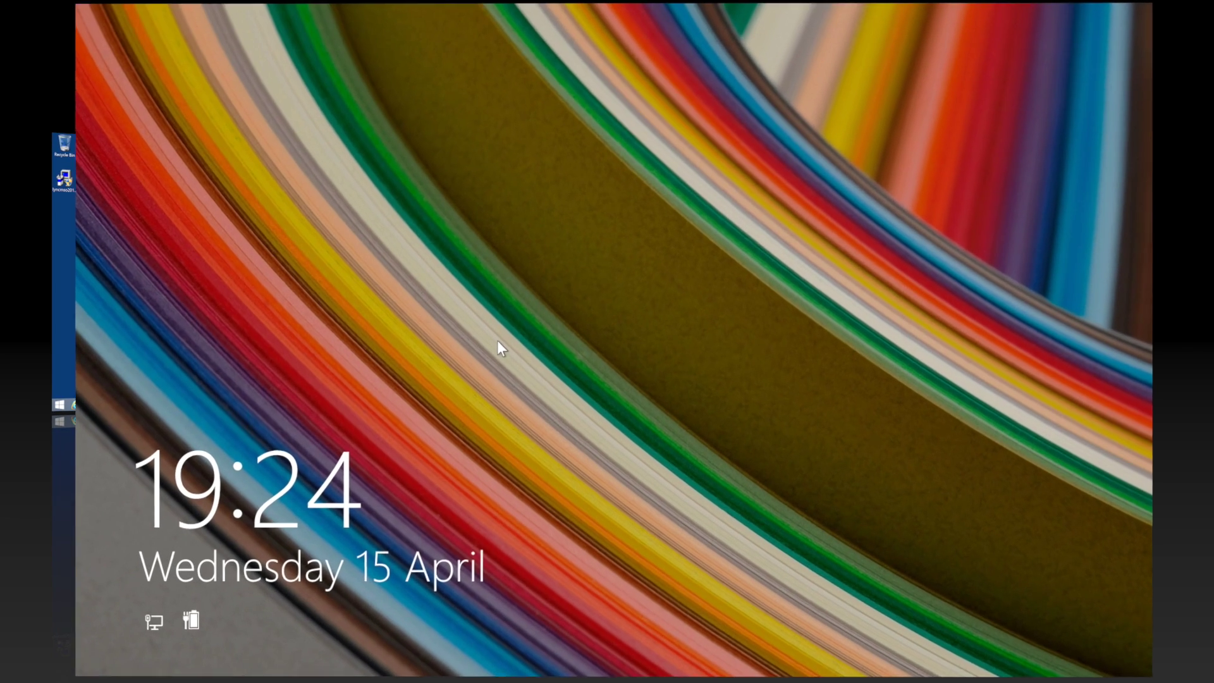
Step: Sign back in to the Windows account with its password
{"action": "left_click", "coordinate": [502, 344]}
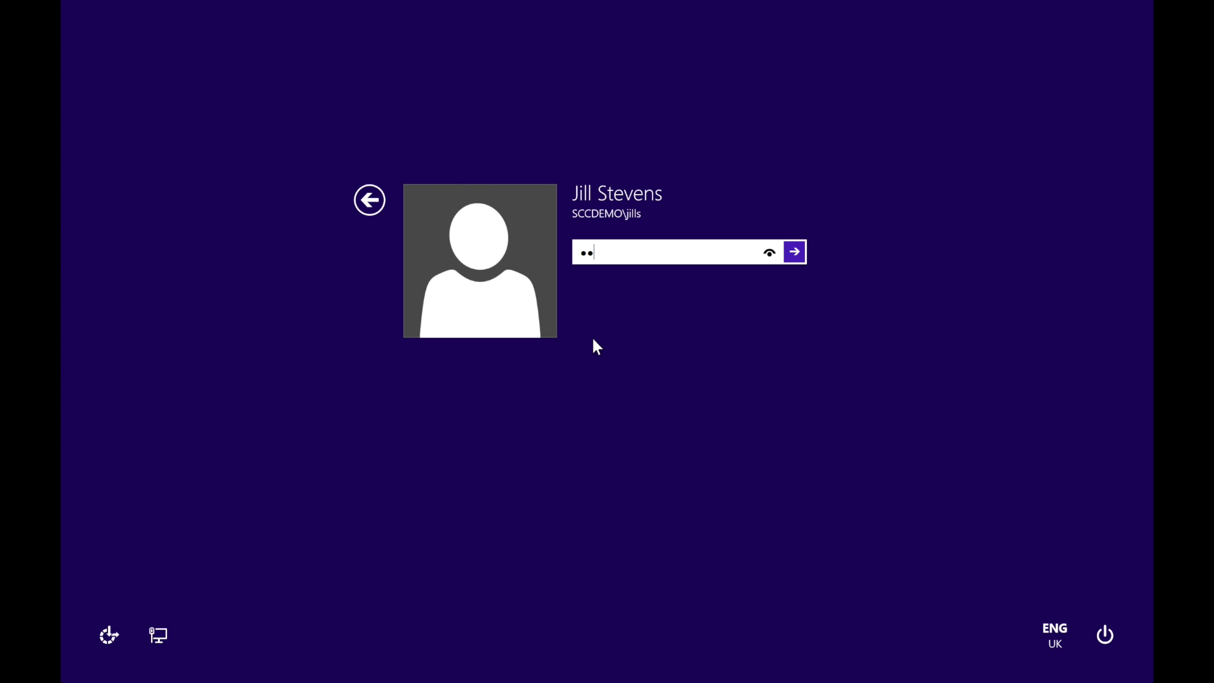
{"action": "key", "text": "Return"}
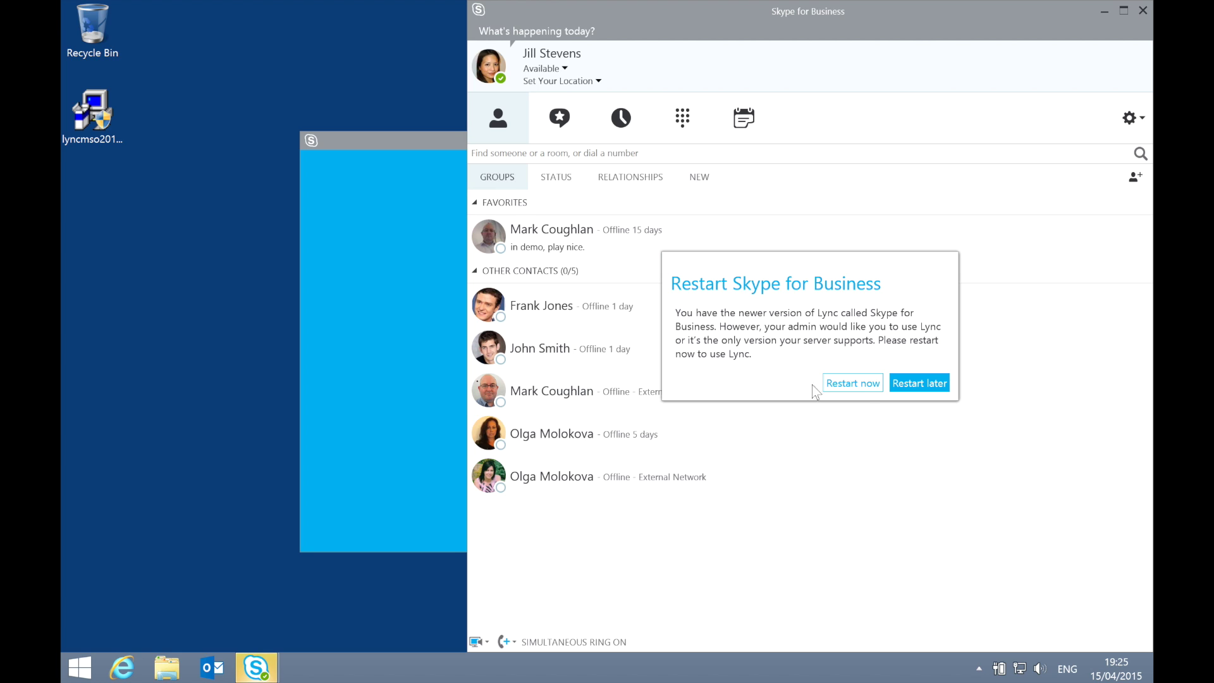
Step: Restart Skype for Business now so it comes back in the Lync interface
{"action": "left_click", "coordinate": [865, 388]}
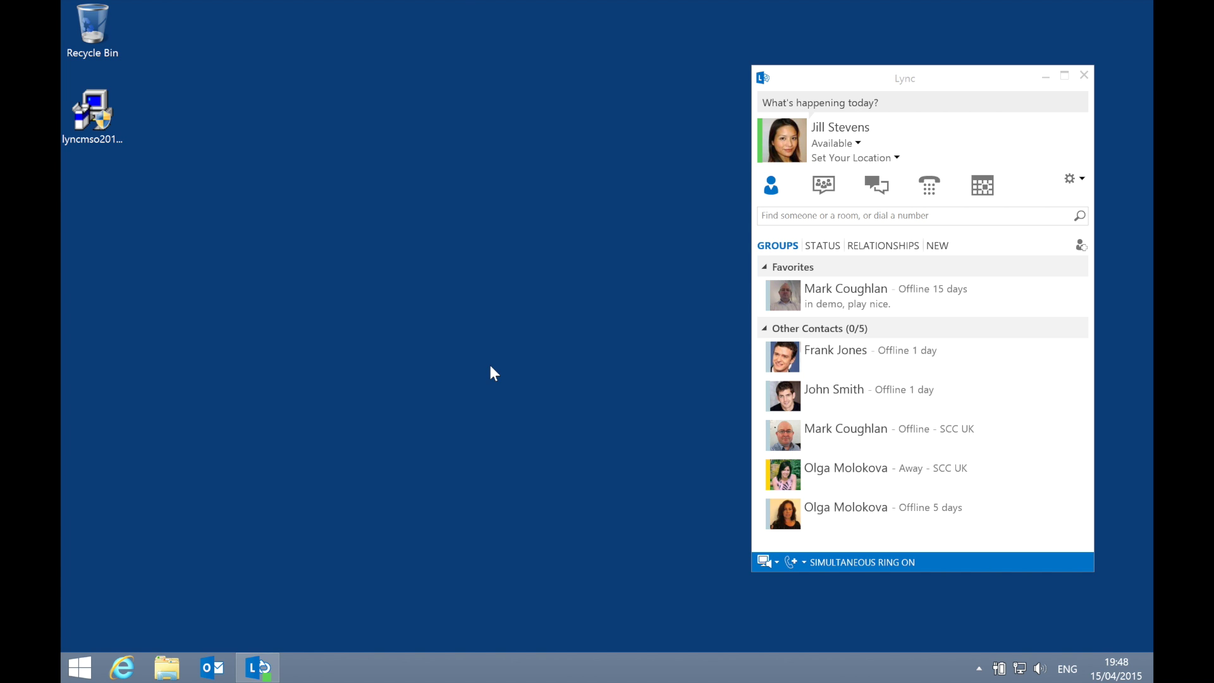
{"action": "key", "text": "super"}
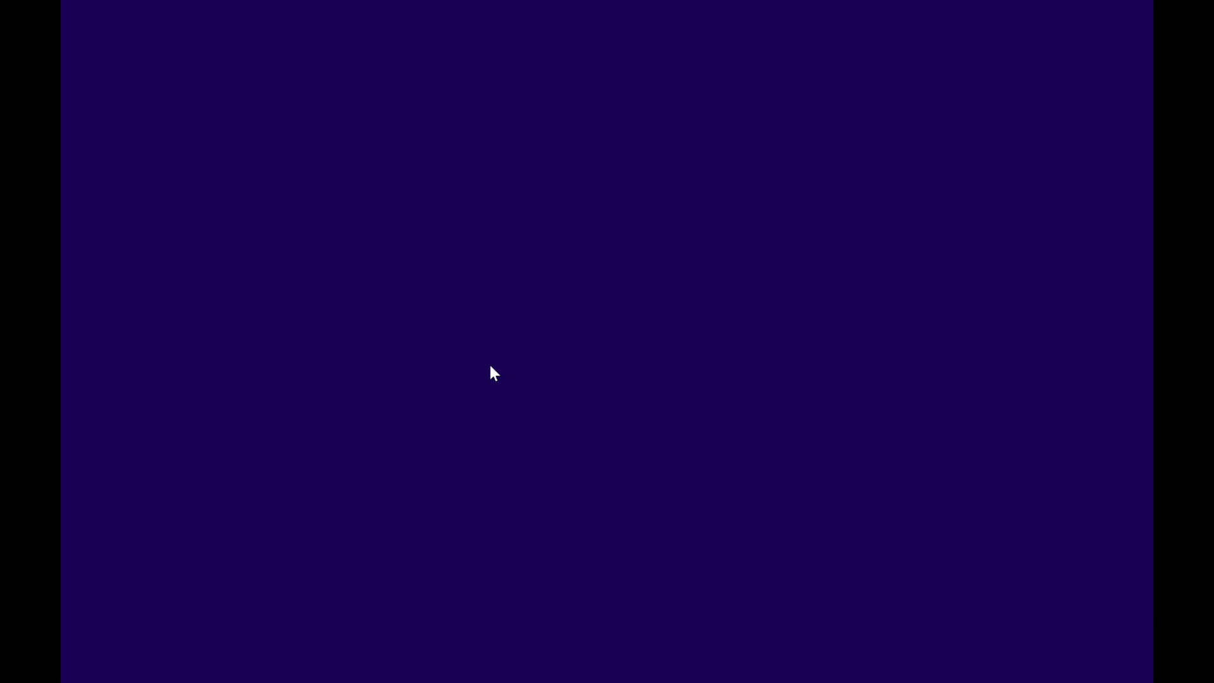
Step: Launch regedt32 from Start search and allow Registry Editor to run
{"action": "key", "text": "super+s"}
{"action": "type", "text": "good"}
{"action": "key", "text": "Escape"}
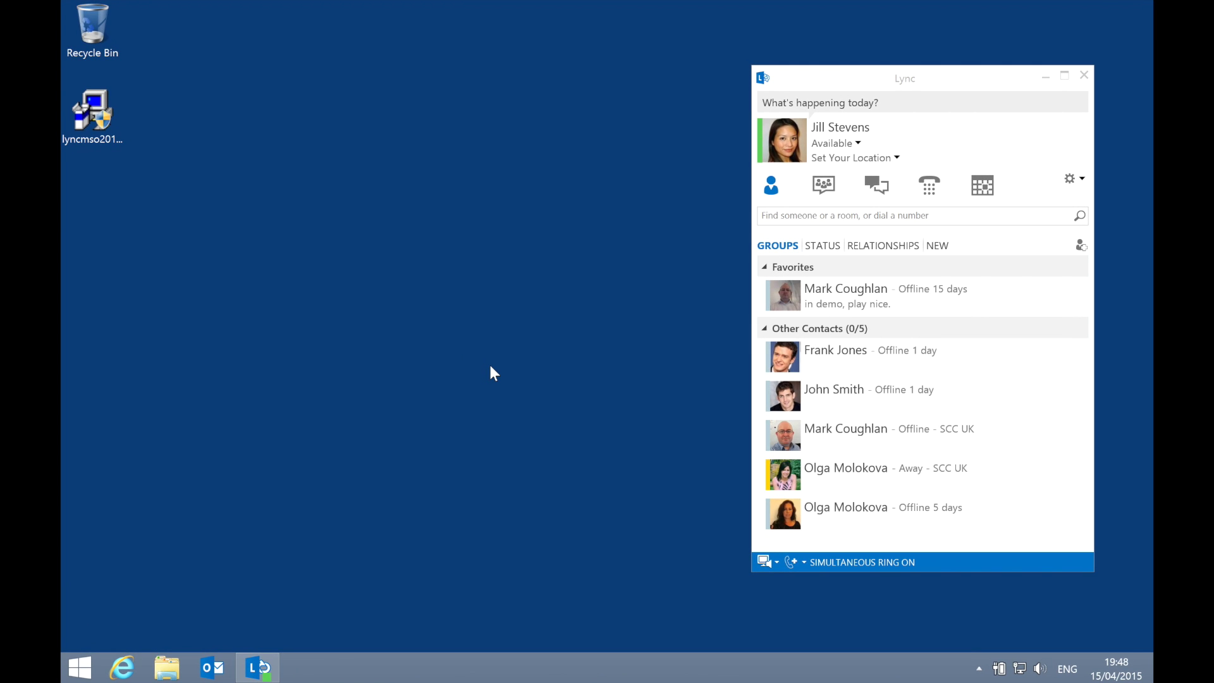
{"action": "key", "text": "super"}
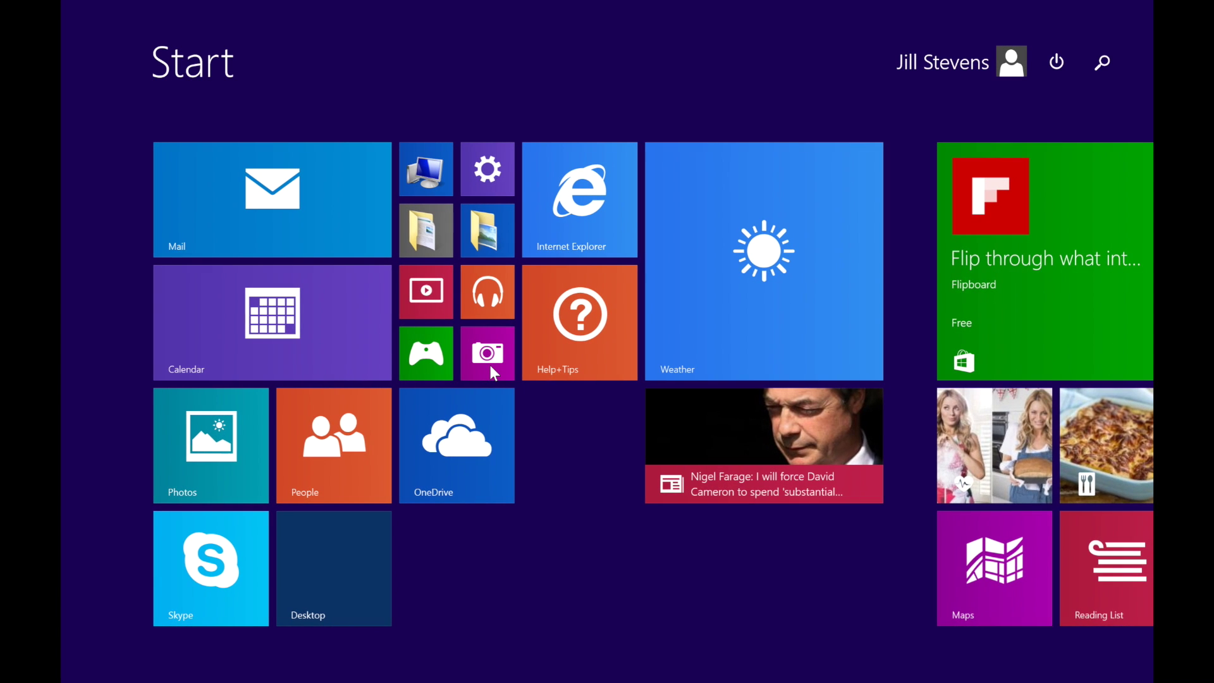
{"action": "type", "text": "regedt32"}
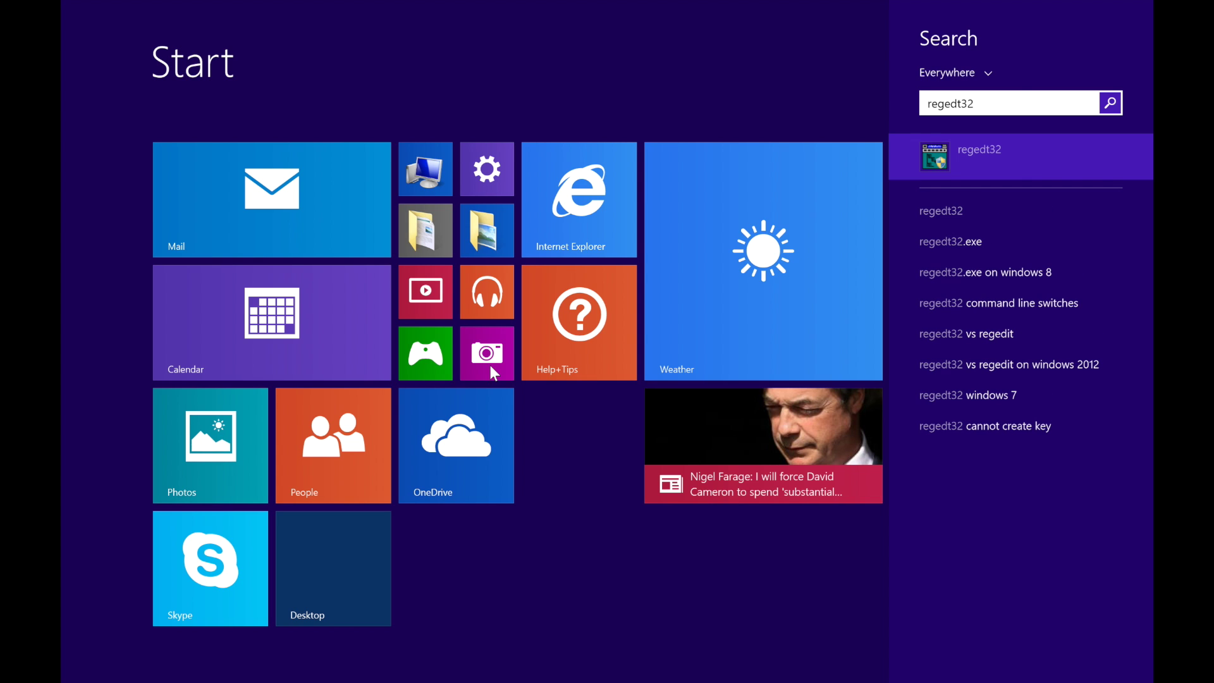
{"action": "key", "text": "Return"}
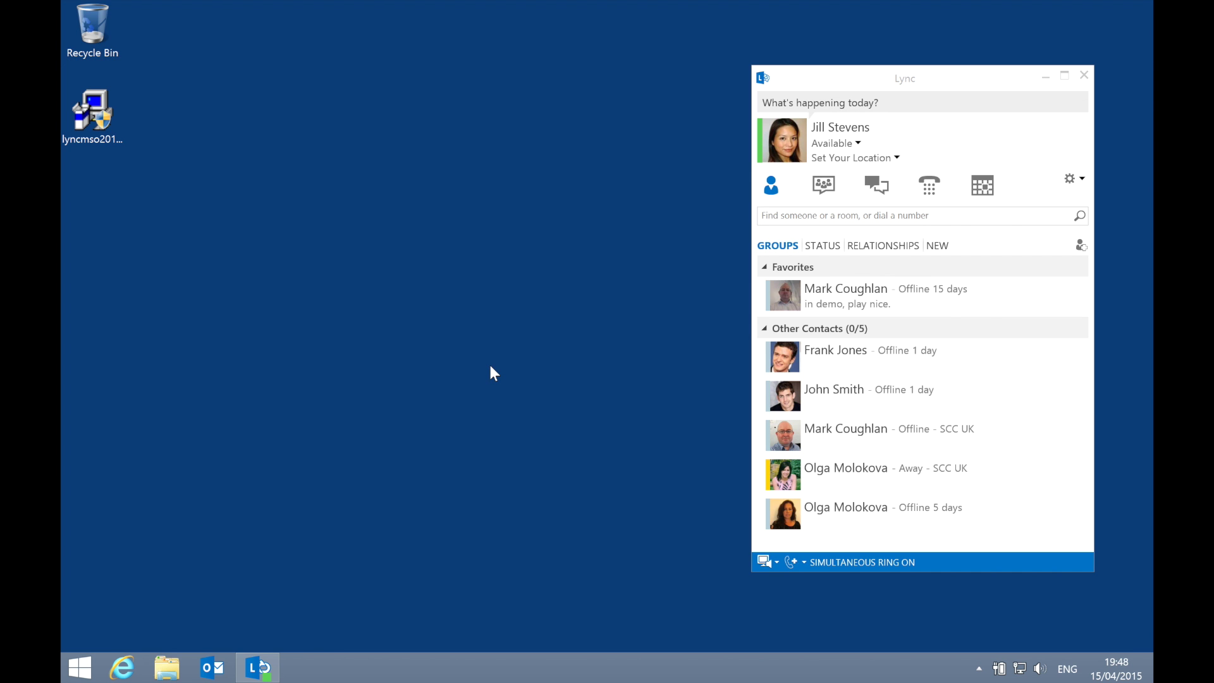
{"action": "left_click", "coordinate": [1022, 367]}
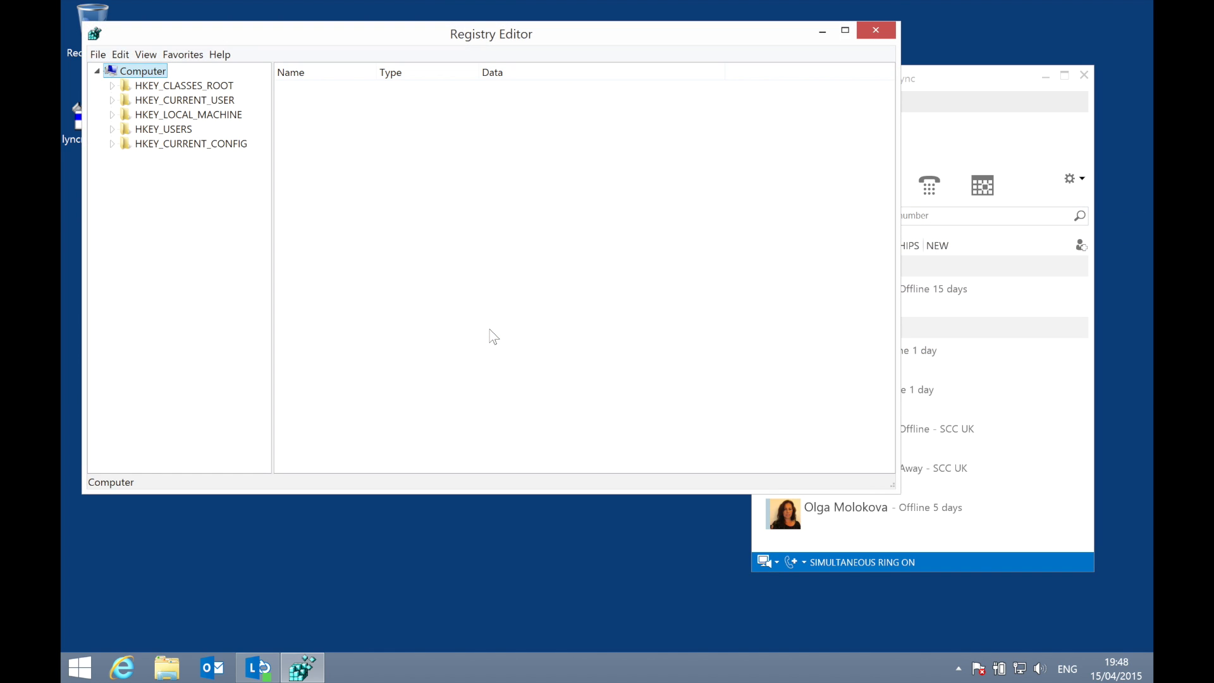
Step: Navigate to the HKEY_CURRENT_USER\Software\Microsoft\Office\Lync key
{"action": "key", "text": "Down"}
{"action": "key", "text": "Down"}
{"action": "key", "text": "Right"}
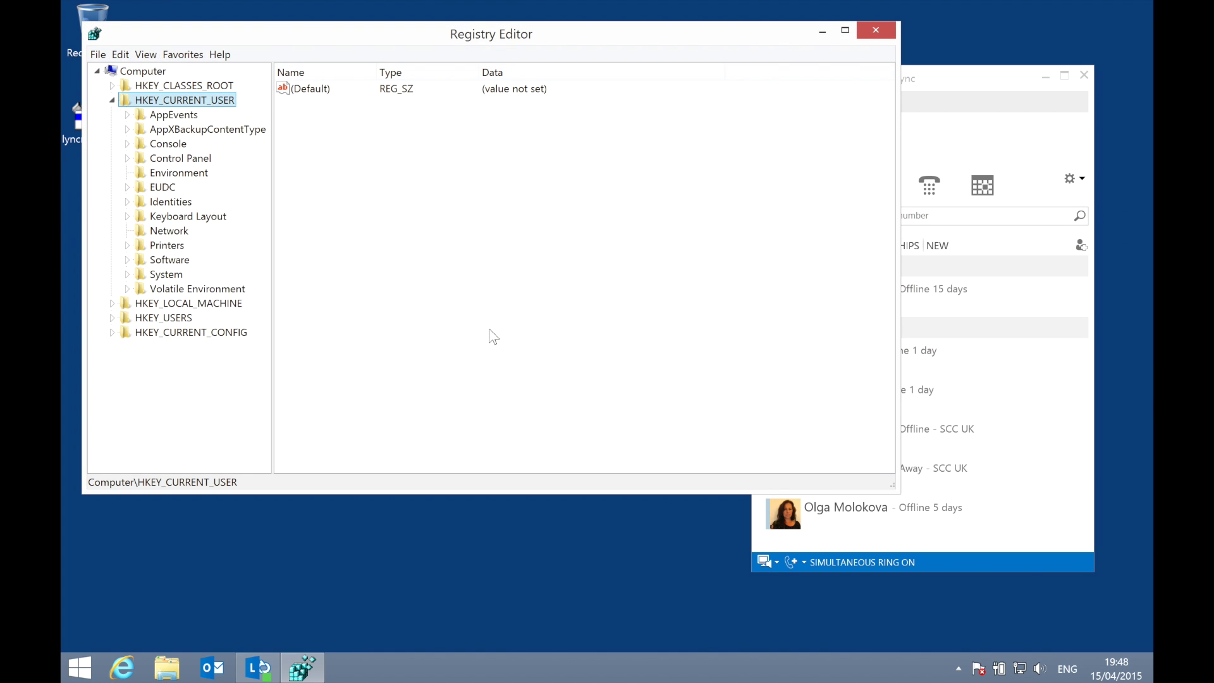
{"action": "key", "text": "Down"}
{"action": "key", "text": "Down"}
{"action": "key", "text": "Down"}
{"action": "key", "text": "Down"}
{"action": "key", "text": "Down"}
{"action": "key", "text": "Down"}
{"action": "key", "text": "Down"}
{"action": "key", "text": "Down"}
{"action": "key", "text": "Down"}
{"action": "key", "text": "Down"}
{"action": "key", "text": "Down"}
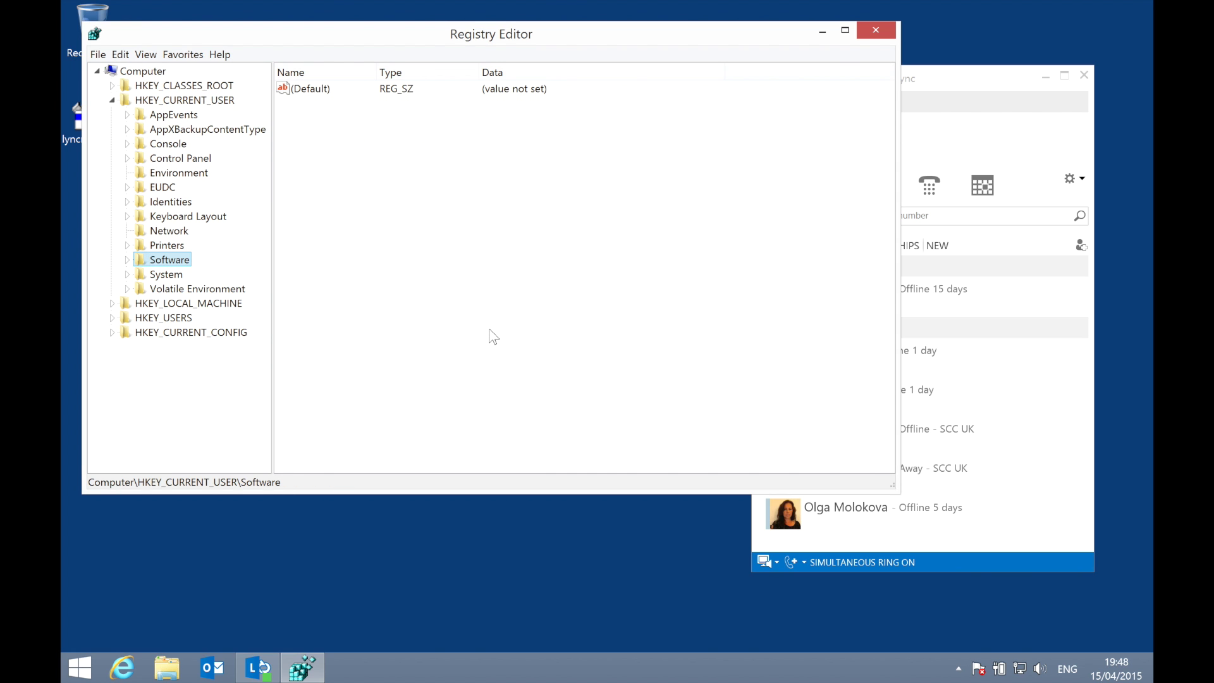
{"action": "key", "text": "Right"}
{"action": "key", "text": "Down"}
{"action": "key", "text": "Down"}
{"action": "key", "text": "Down"}
{"action": "key", "text": "Down"}
{"action": "key", "text": "Down"}
{"action": "key", "text": "Right"}
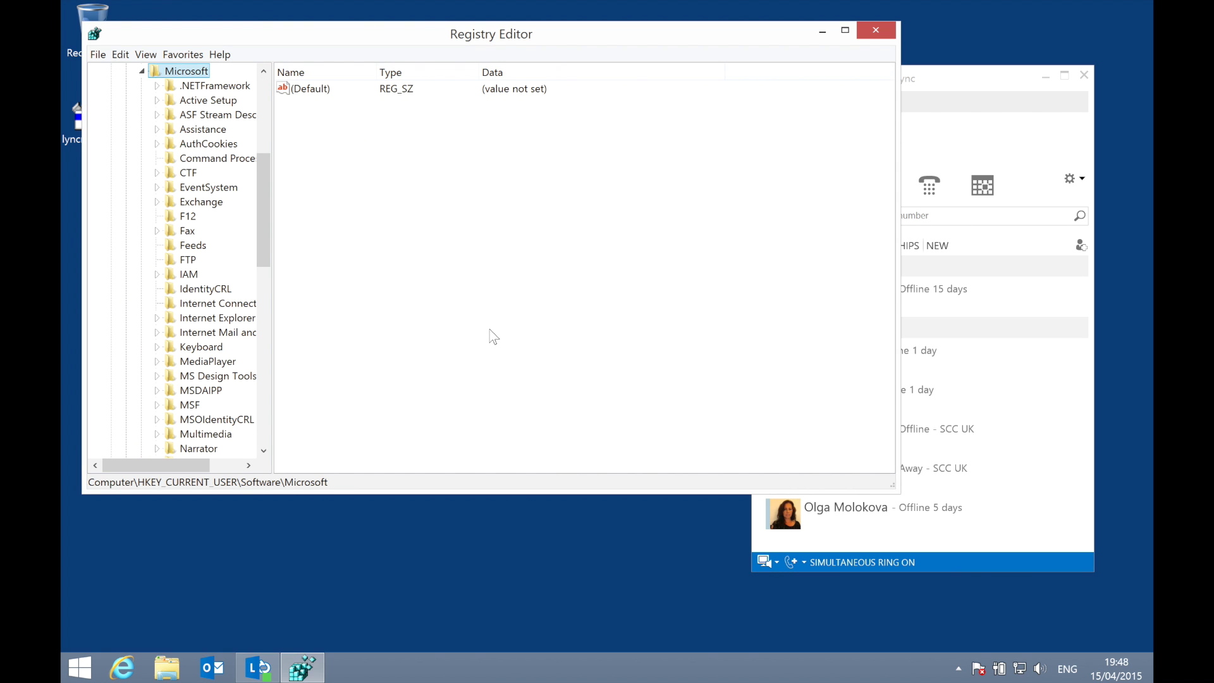
{"action": "key", "text": "o"}
{"action": "key", "text": "Right"}
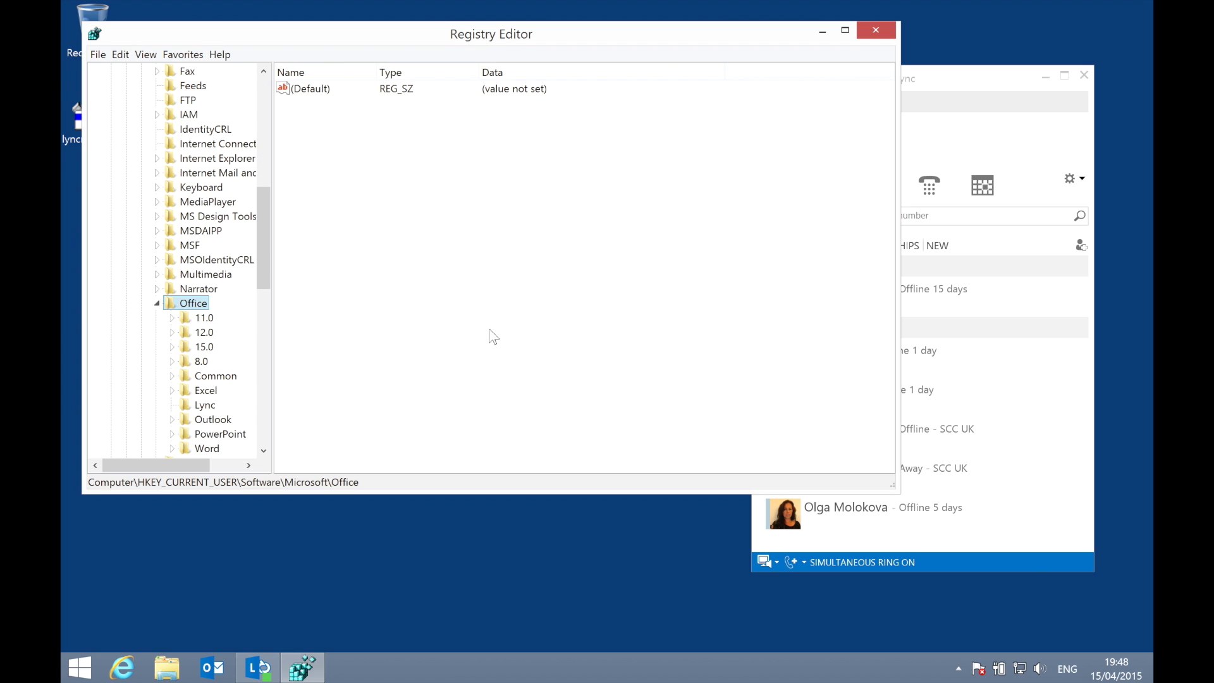
{"action": "key", "text": "l"}
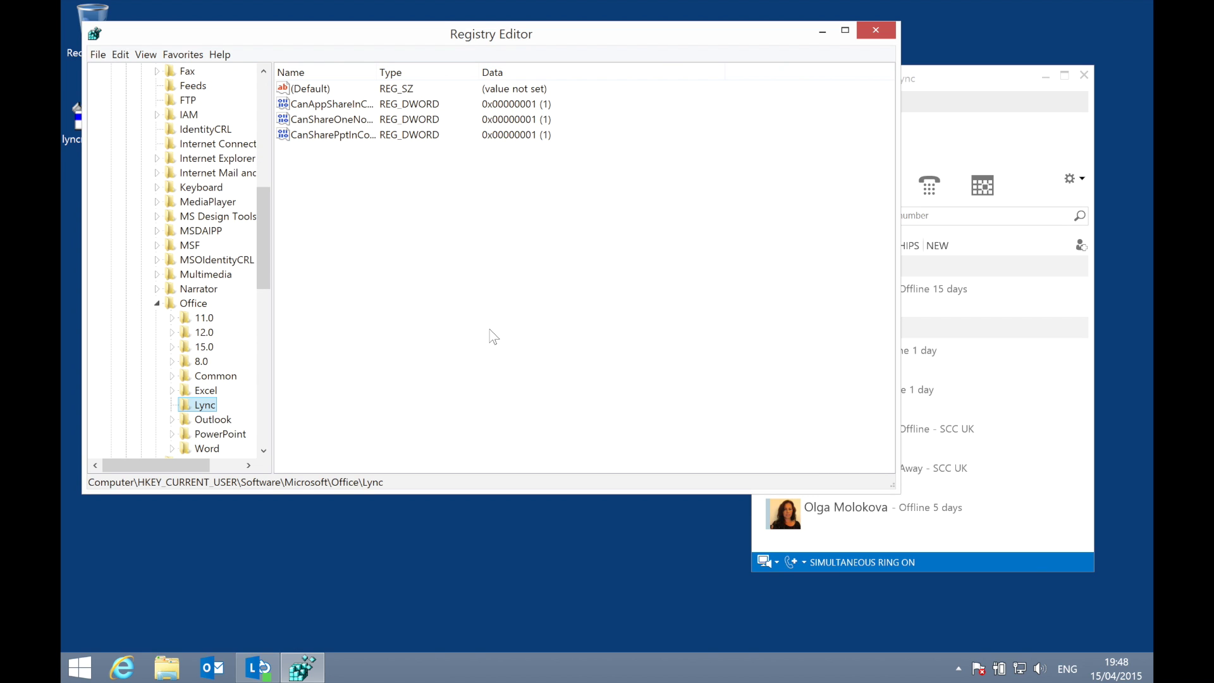
Step: Create binary value EnableSkypeUI under Lync with data 00 00 00 00, then close Registry Editor
{"action": "left_click", "coordinate": [357, 199]}
{"action": "right_click", "coordinate": [353, 191]}
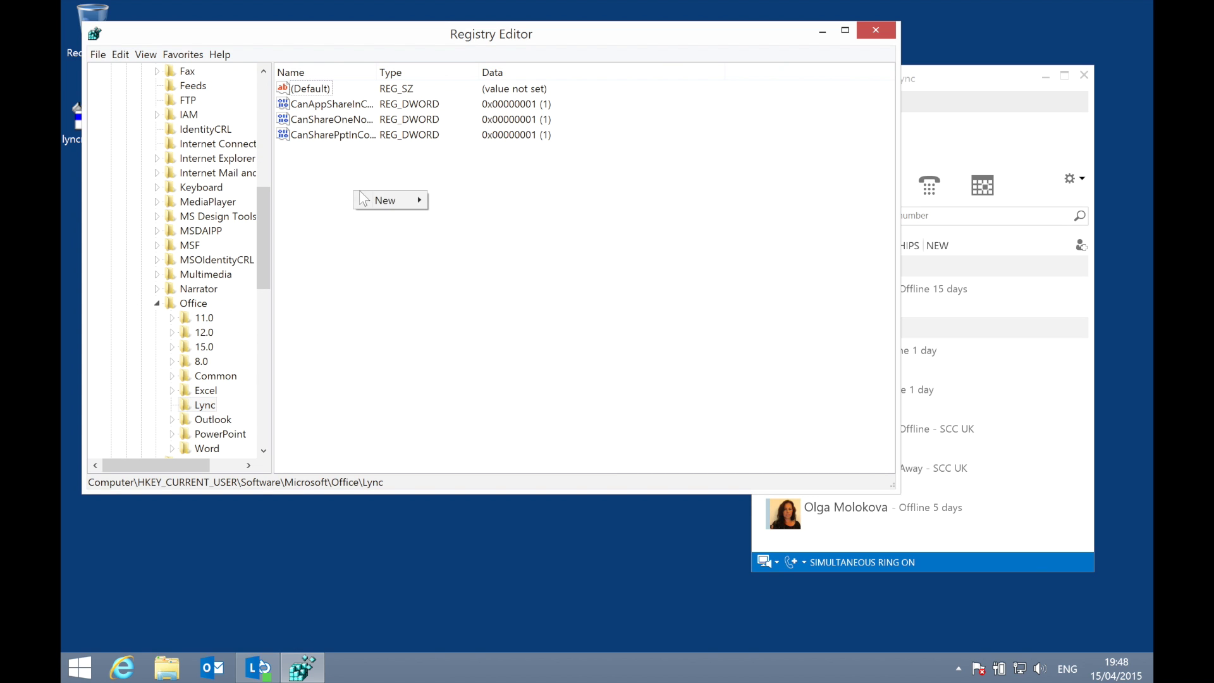
{"action": "mouse_move", "coordinate": [387, 201]}
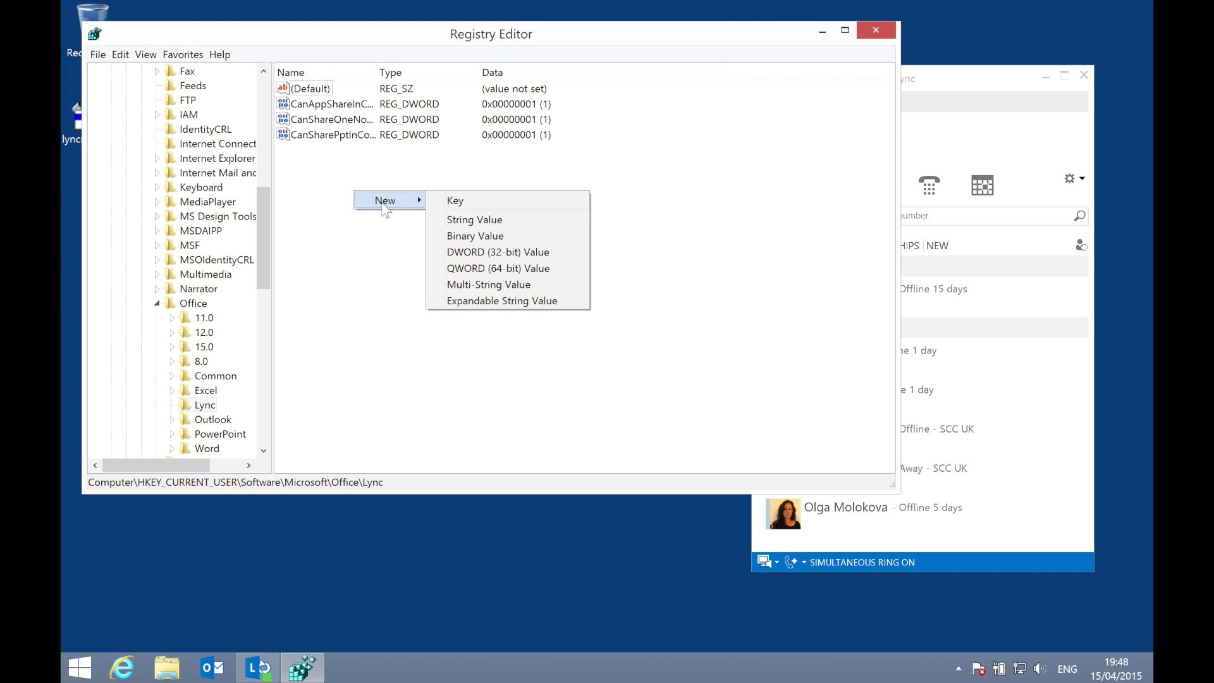
{"action": "left_click", "coordinate": [478, 240]}
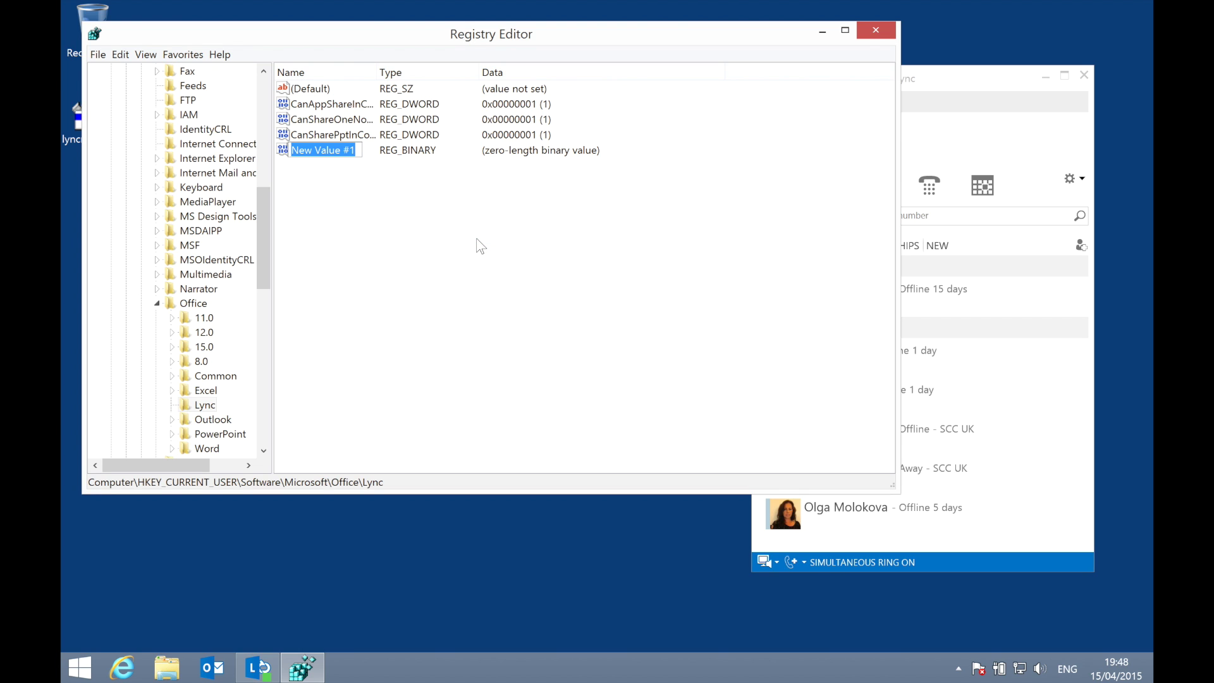
{"action": "type", "text": "EnableSky"}
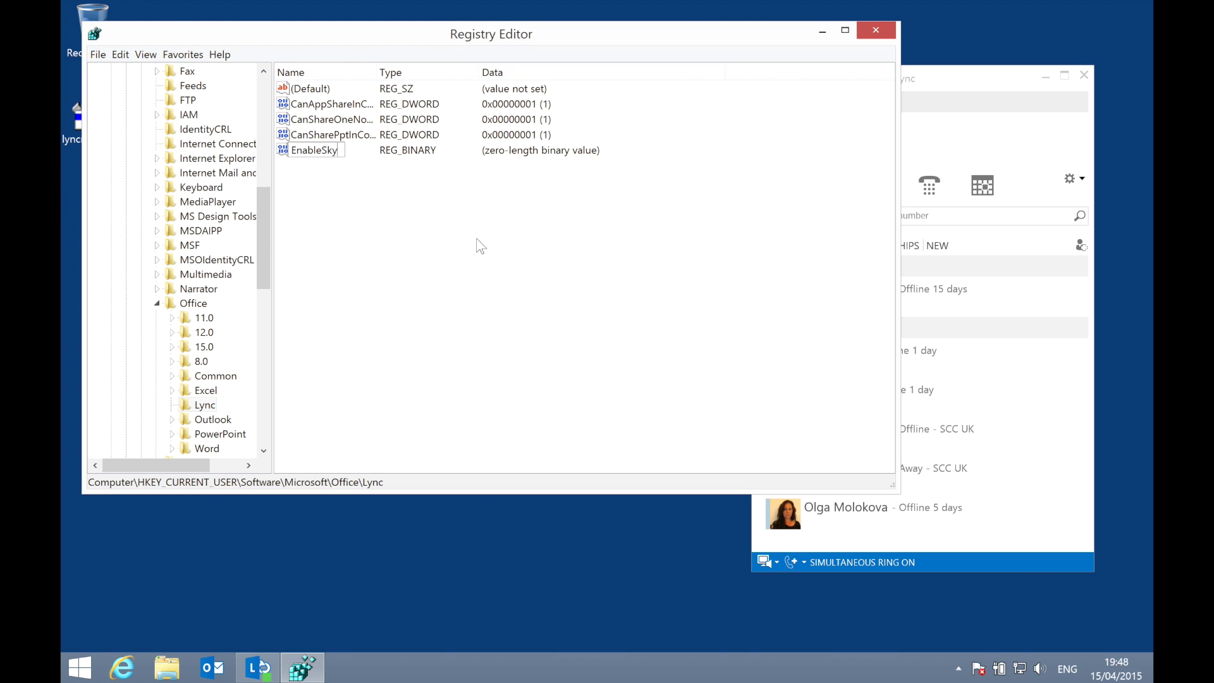
{"action": "type", "text": "peUI"}
{"action": "key", "text": "Return"}
{"action": "key", "text": "Return"}
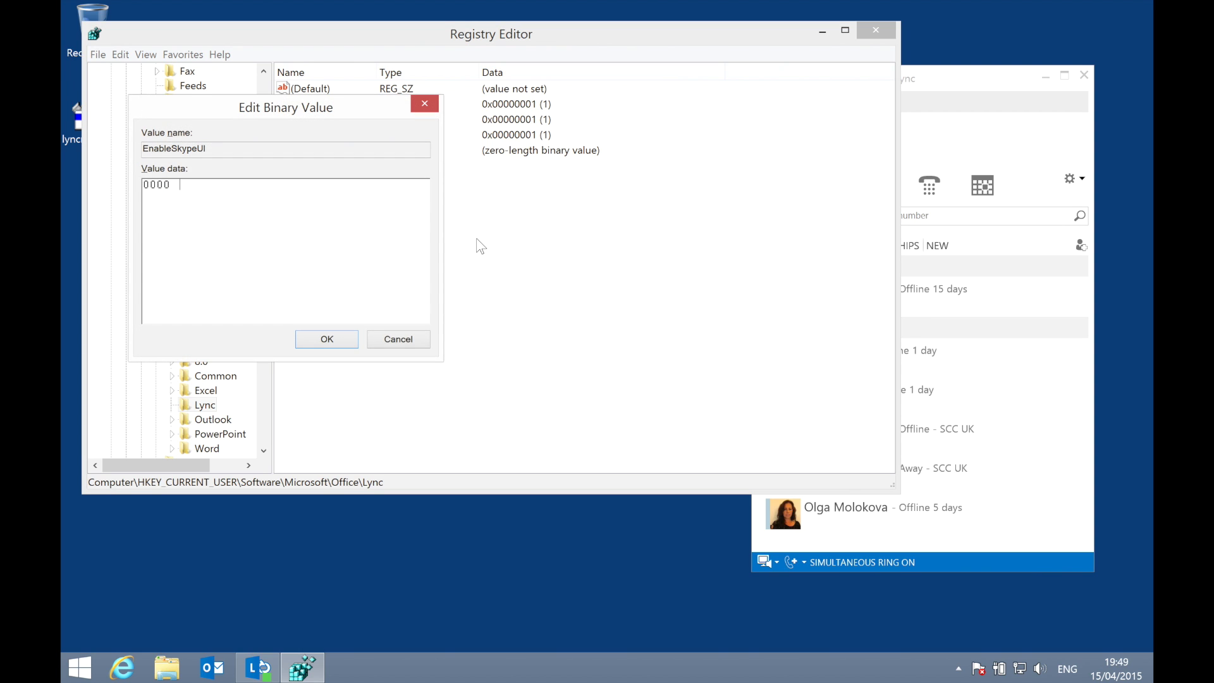
{"action": "type", "text": "00 00 00 00 00"}
{"action": "left_click", "coordinate": [335, 340]}
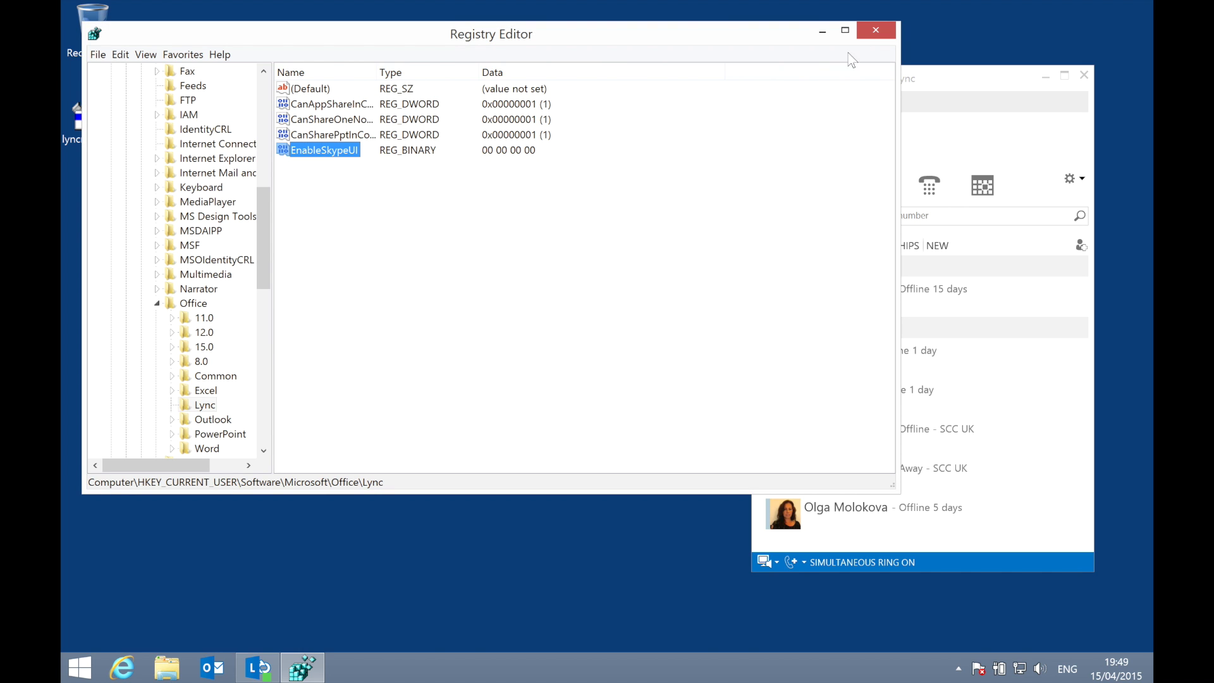
{"action": "left_click", "coordinate": [877, 32]}
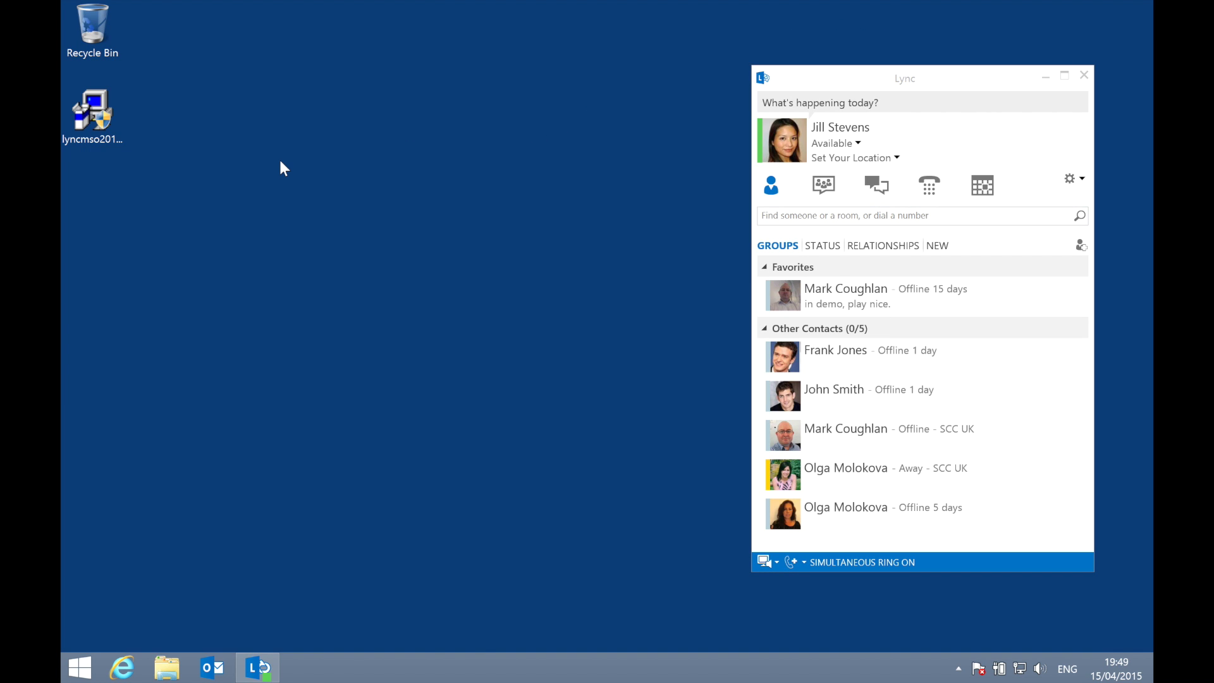
Step: Run the lyncmso2013 installer again to install KB2889923, approving UAC and accepting the licence terms
{"action": "left_click", "coordinate": [90, 113]}
{"action": "double_click", "coordinate": [90, 113]}
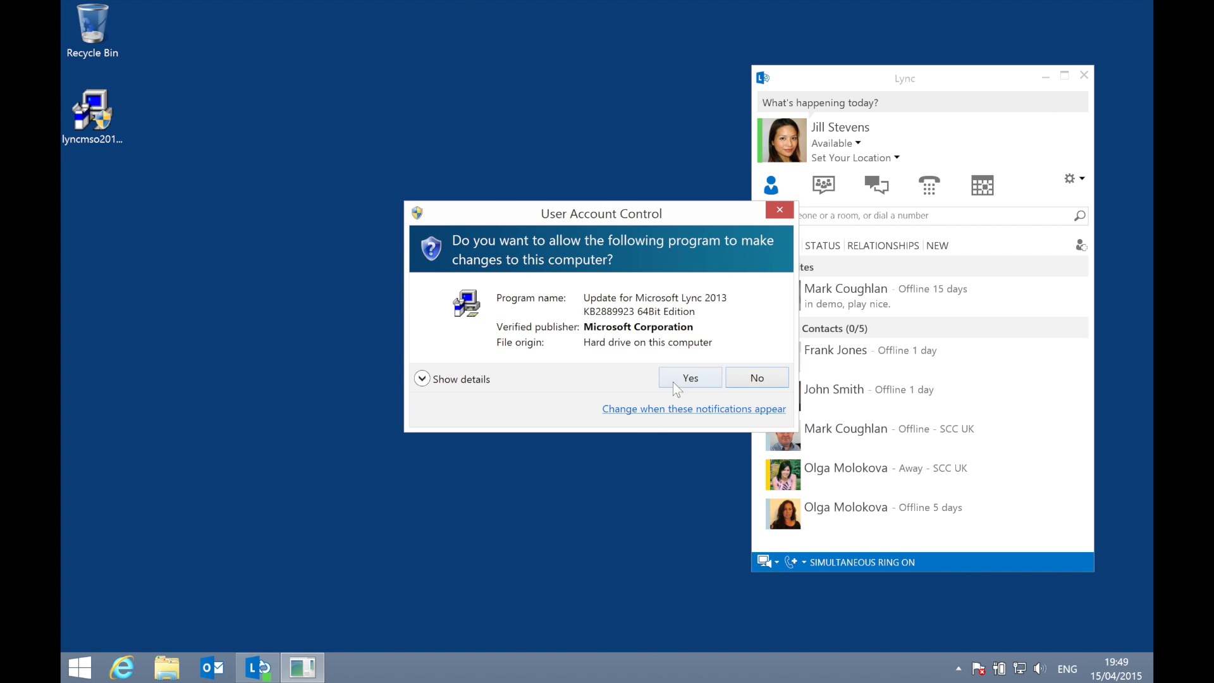
{"action": "left_click", "coordinate": [675, 381]}
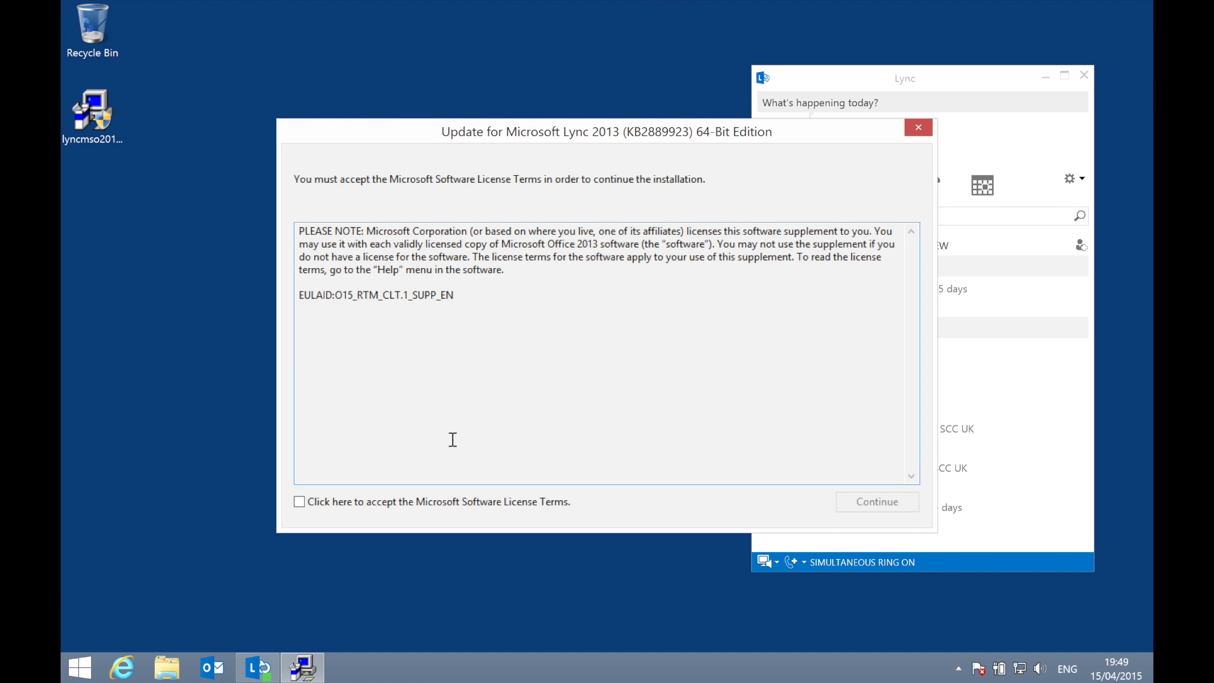
{"action": "left_click", "coordinate": [425, 504]}
{"action": "left_click", "coordinate": [854, 507]}
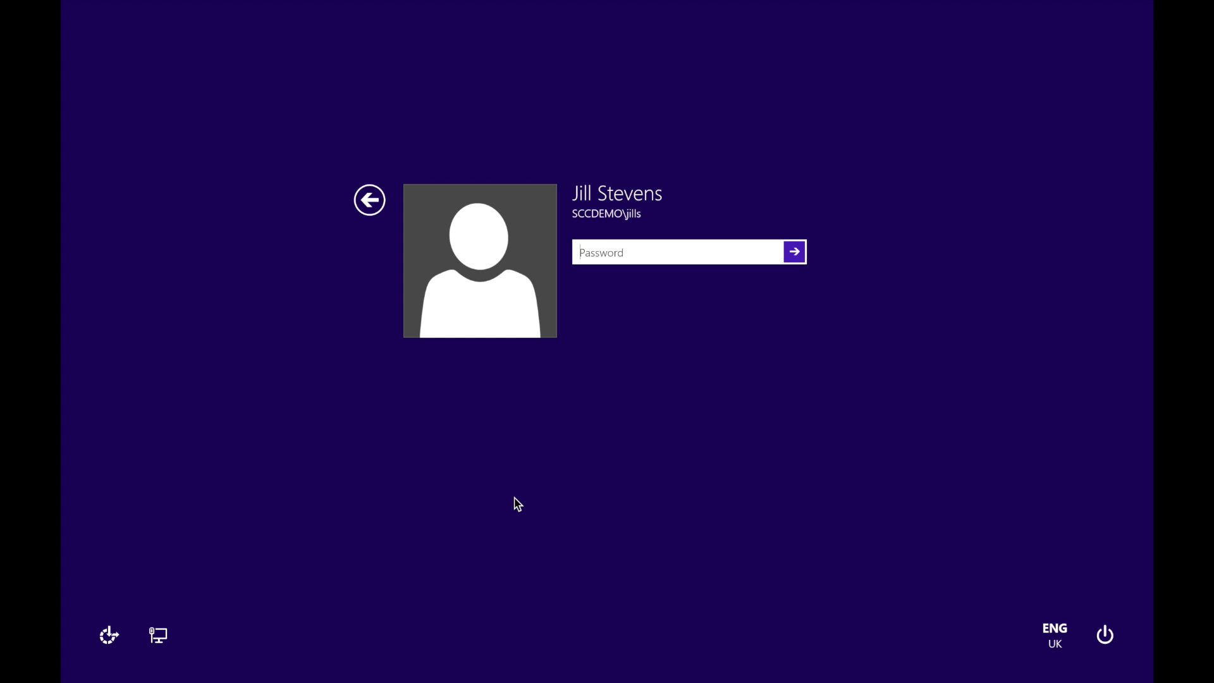
Step: Sign back in to the Windows account with its password
{"action": "type", "text": "***********"}
{"action": "key", "text": "Return"}
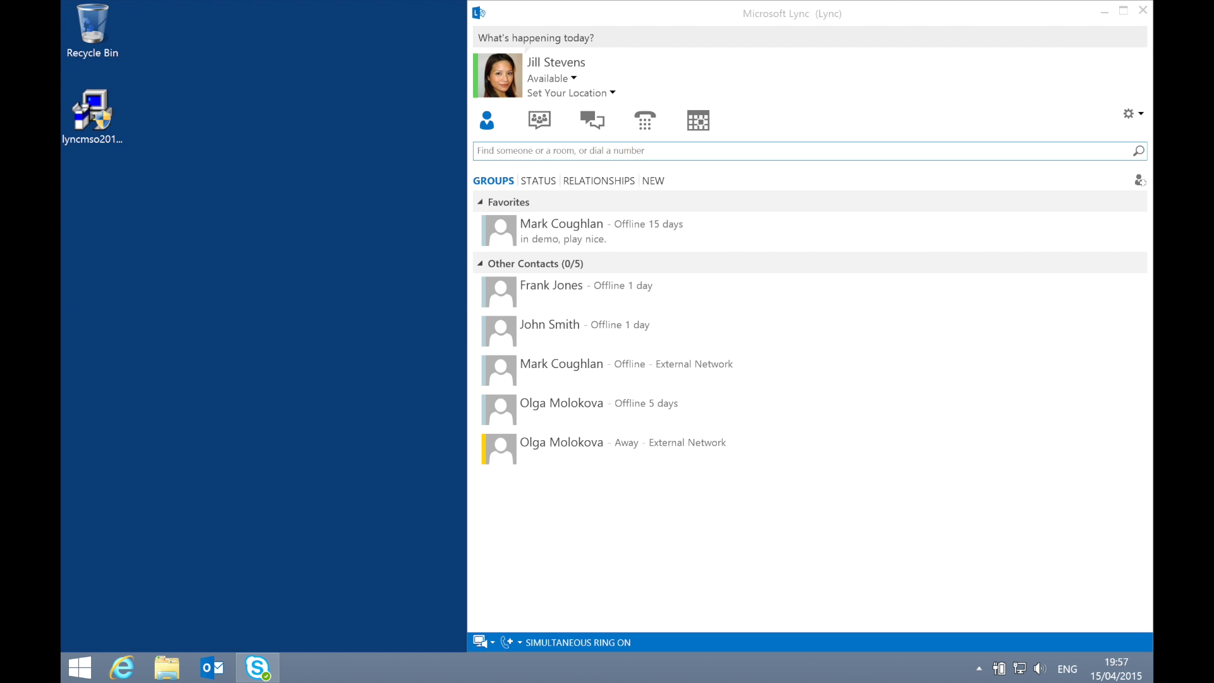
Step: Launch regedt32 from Start search and allow it to run
{"action": "key", "text": "super"}
{"action": "type", "text": "regedt32"}
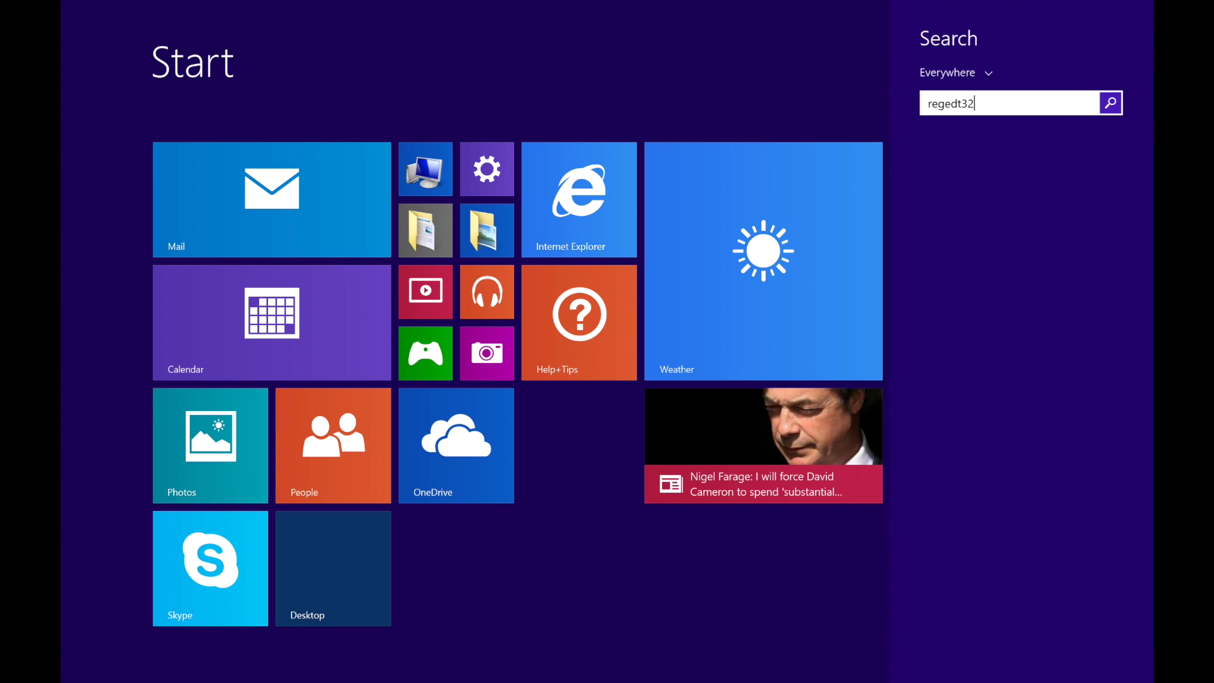
{"action": "key", "text": "Return"}
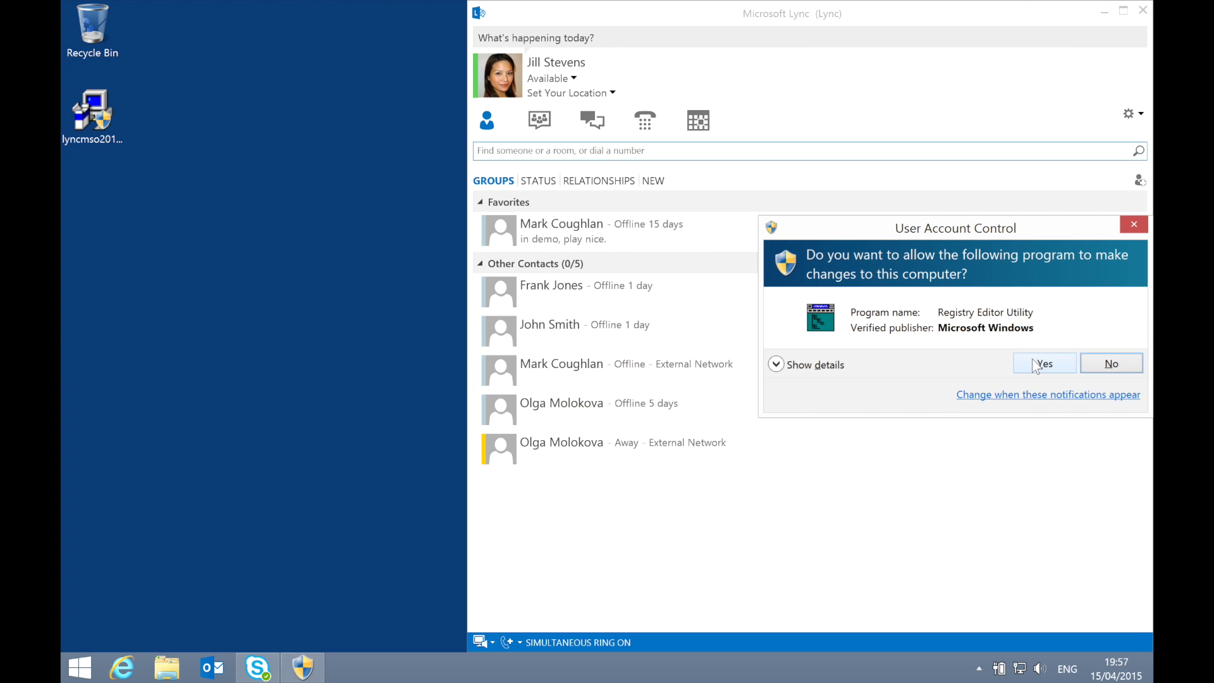
{"action": "left_click", "coordinate": [1044, 364]}
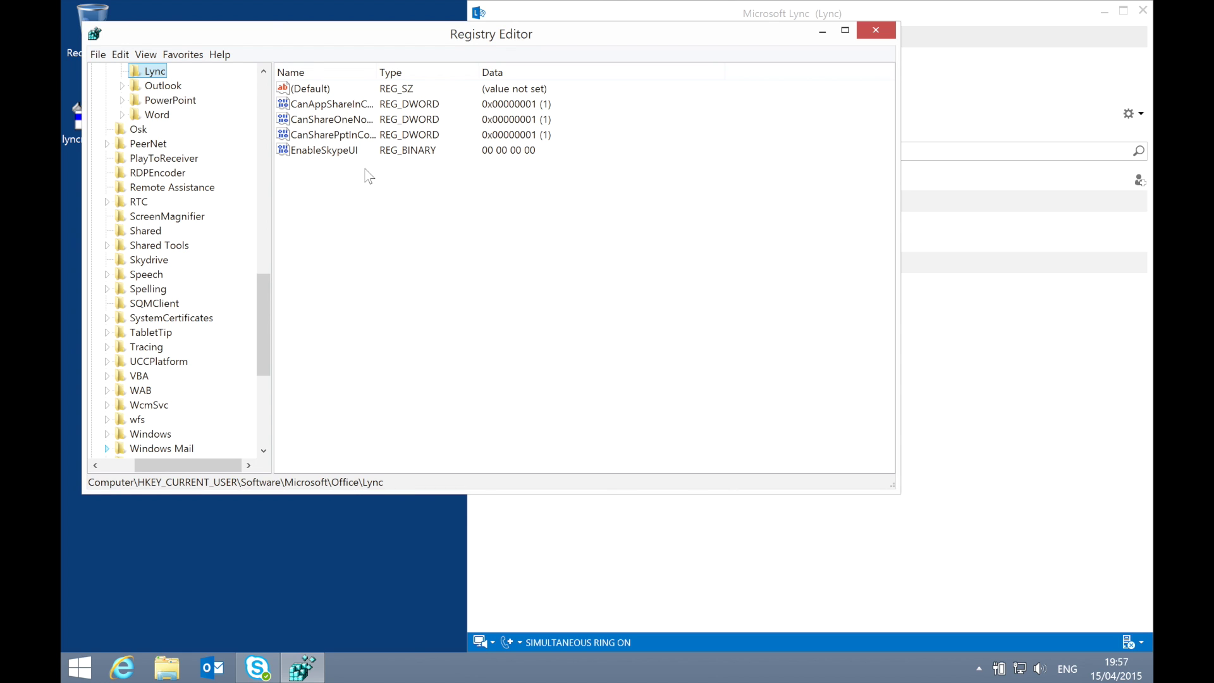
Step: Change EnableSkypeUI's data to 00 00 00 01 and minimise Registry Editor
{"action": "double_click", "coordinate": [342, 150]}
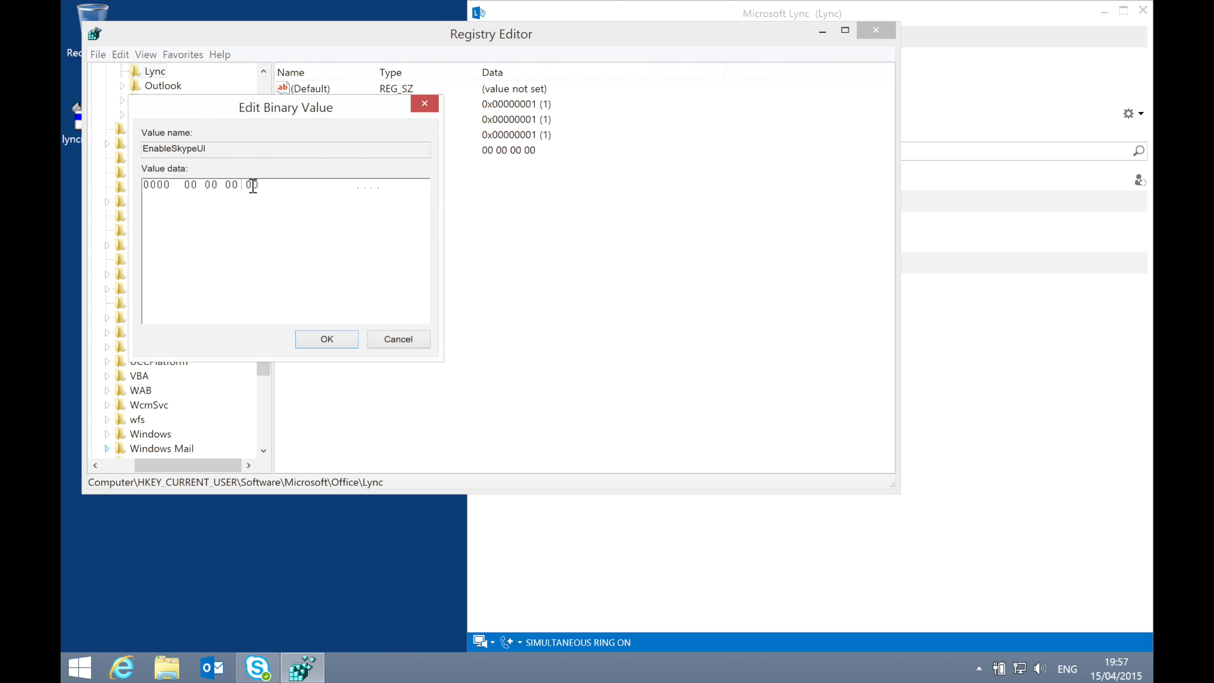
{"action": "left_click", "coordinate": [252, 186]}
{"action": "key", "text": "BackSpace"}
{"action": "type", "text": "01"}
{"action": "left_click", "coordinate": [318, 343]}
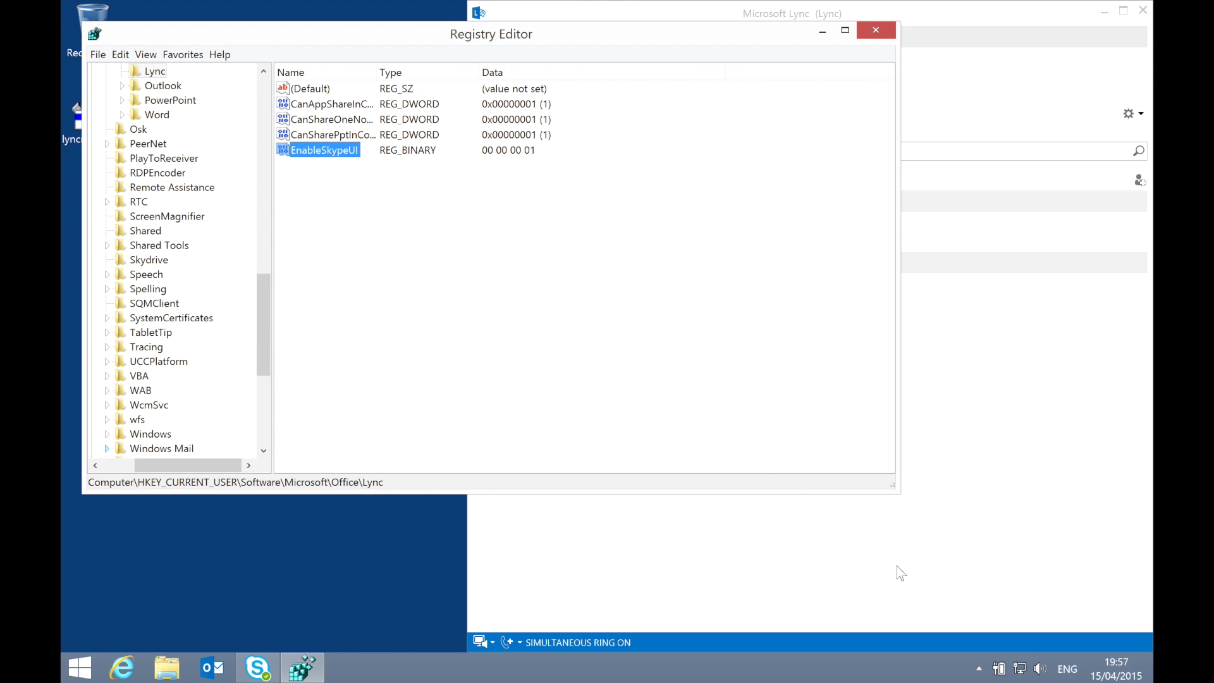
{"action": "left_click", "coordinate": [823, 30]}
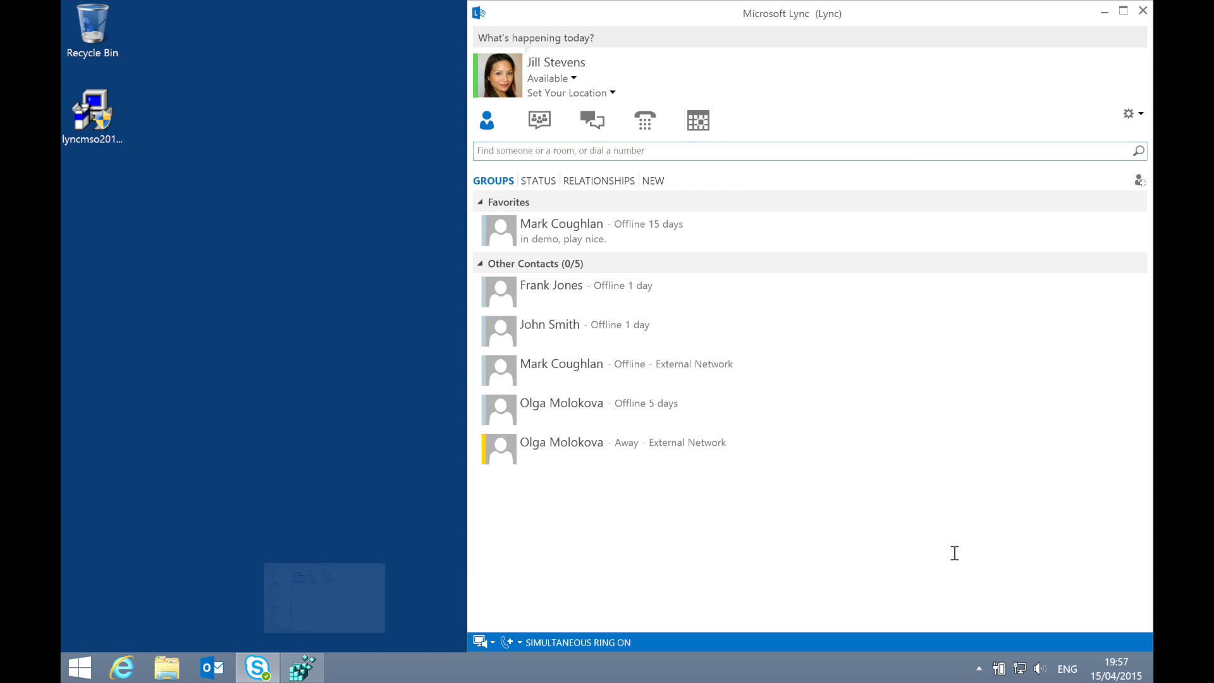
Step: Sign out of Lync and exit it from the notification area icon
{"action": "left_click", "coordinate": [979, 669]}
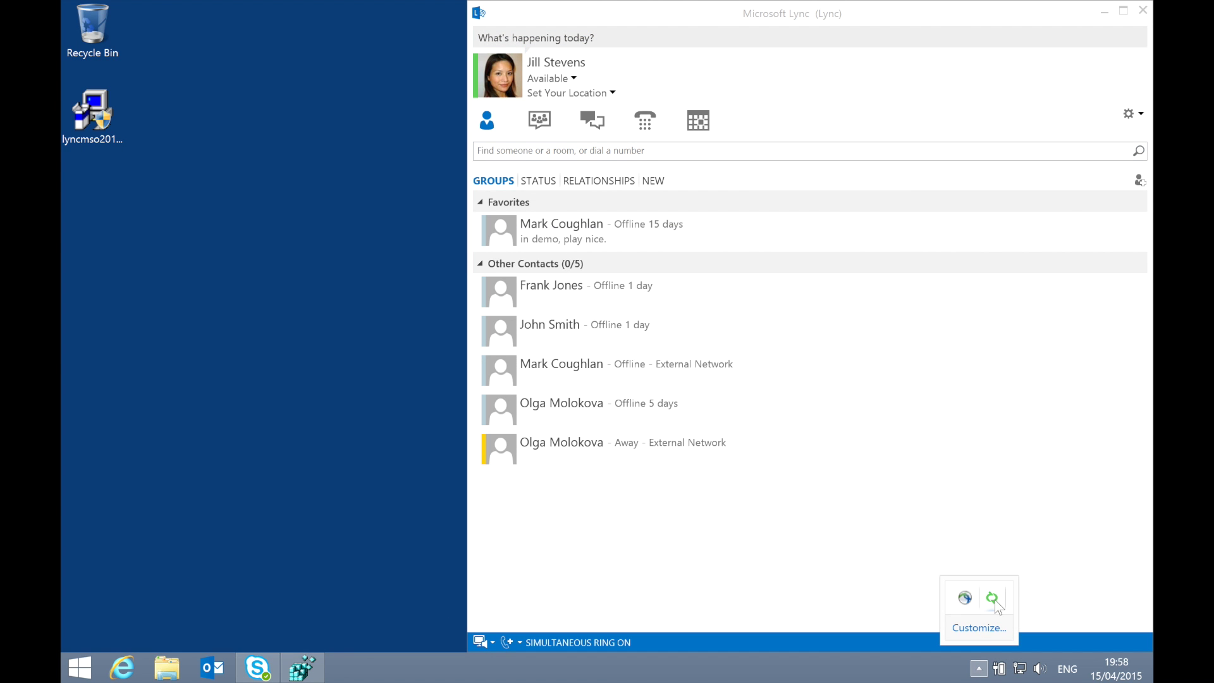
{"action": "right_click", "coordinate": [992, 599]}
{"action": "left_click", "coordinate": [977, 590]}
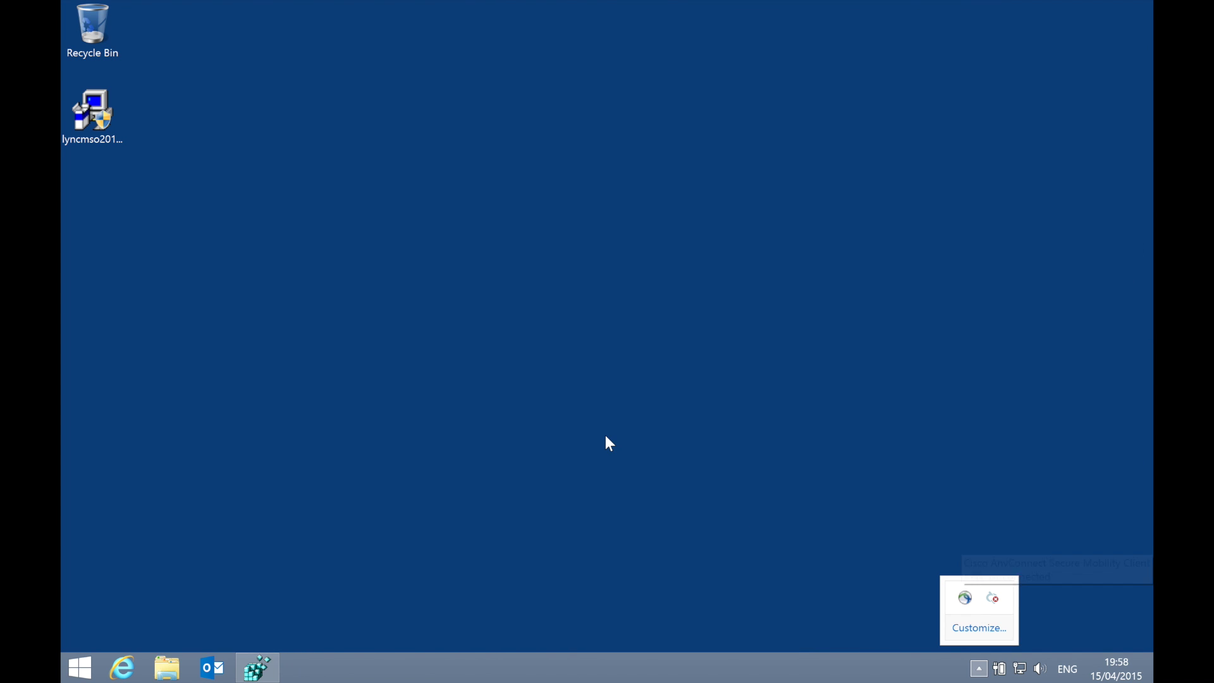
{"action": "left_click", "coordinate": [606, 436]}
Step: Relaunch Skype for Business 2015 by searching 'lync' in Start
{"action": "key", "text": "super"}
{"action": "type", "text": "lync"}
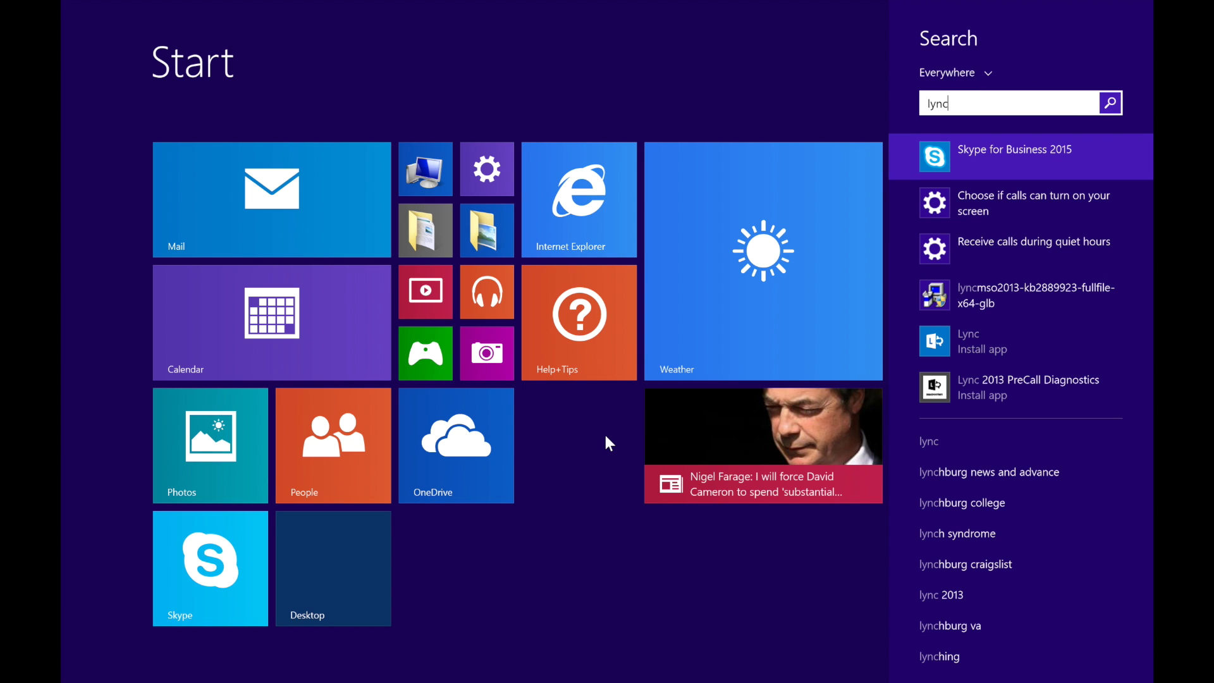
{"action": "key", "text": "Return"}
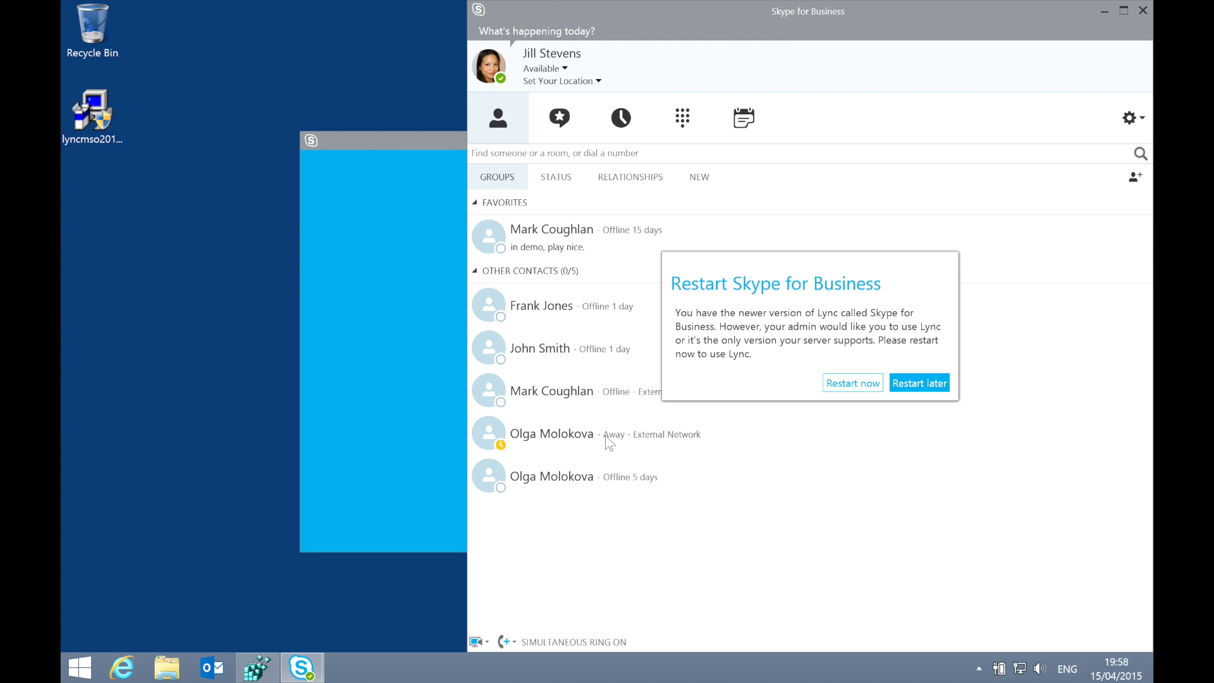
Step: Restart into Lync, then refresh Registry Editor to show EnableSkypeUI back at 00 00 00 00
{"action": "left_click", "coordinate": [871, 385]}
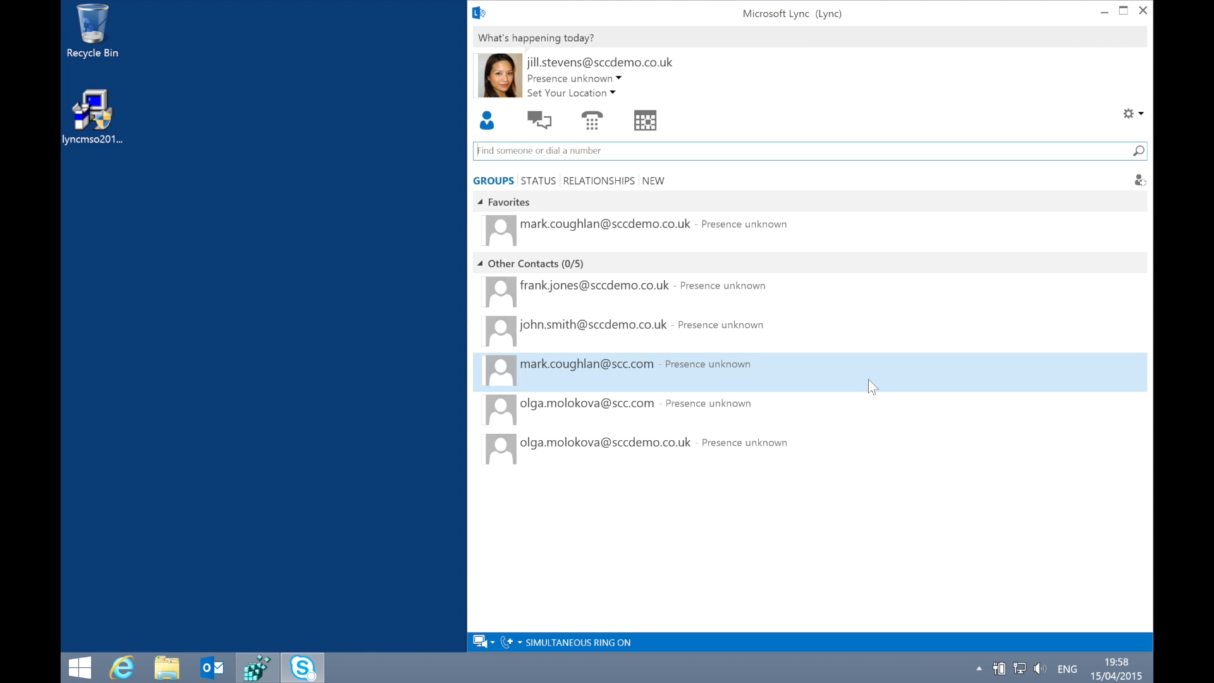
{"action": "left_click", "coordinate": [253, 669]}
{"action": "key", "text": "F5"}
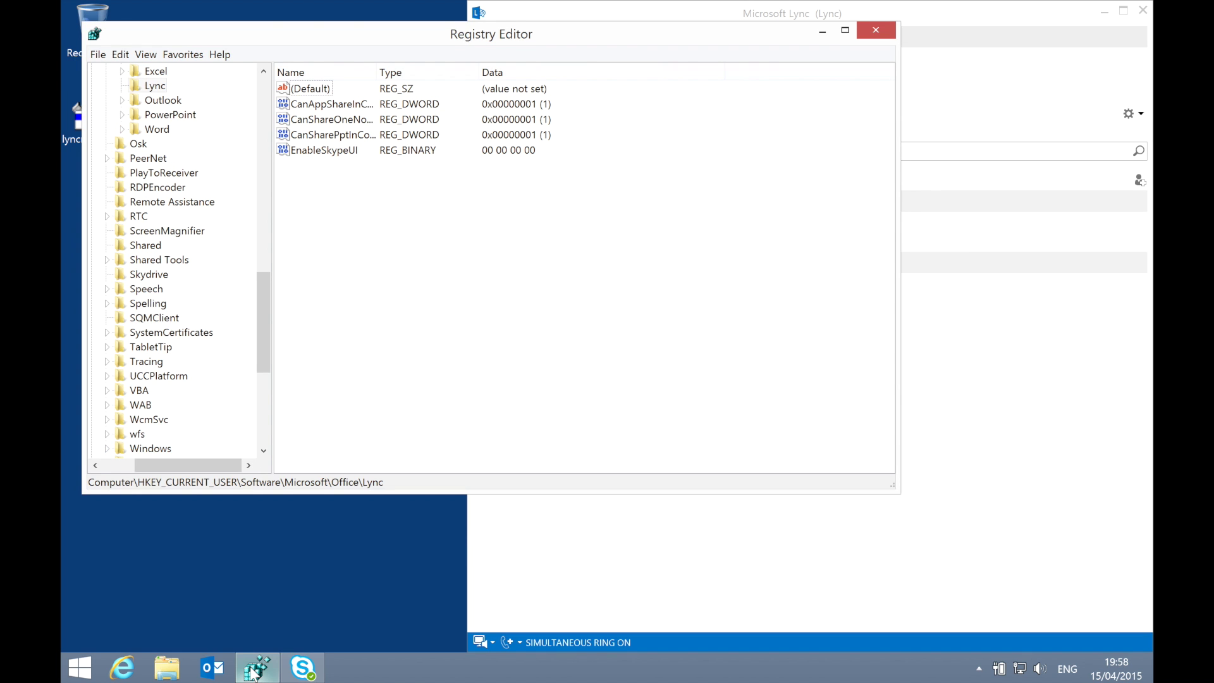
Step: Select the EnableSkypeUI value to inspect it, then close Registry Editor
{"action": "left_click", "coordinate": [340, 153]}
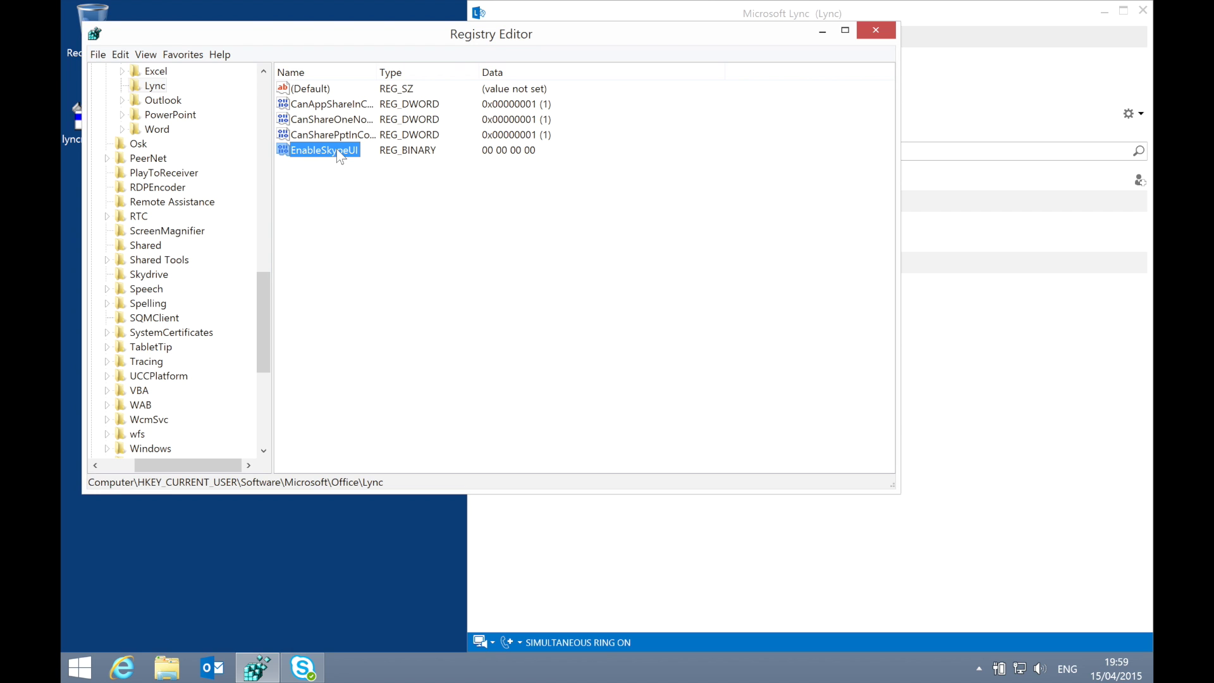
{"action": "left_click", "coordinate": [875, 30]}
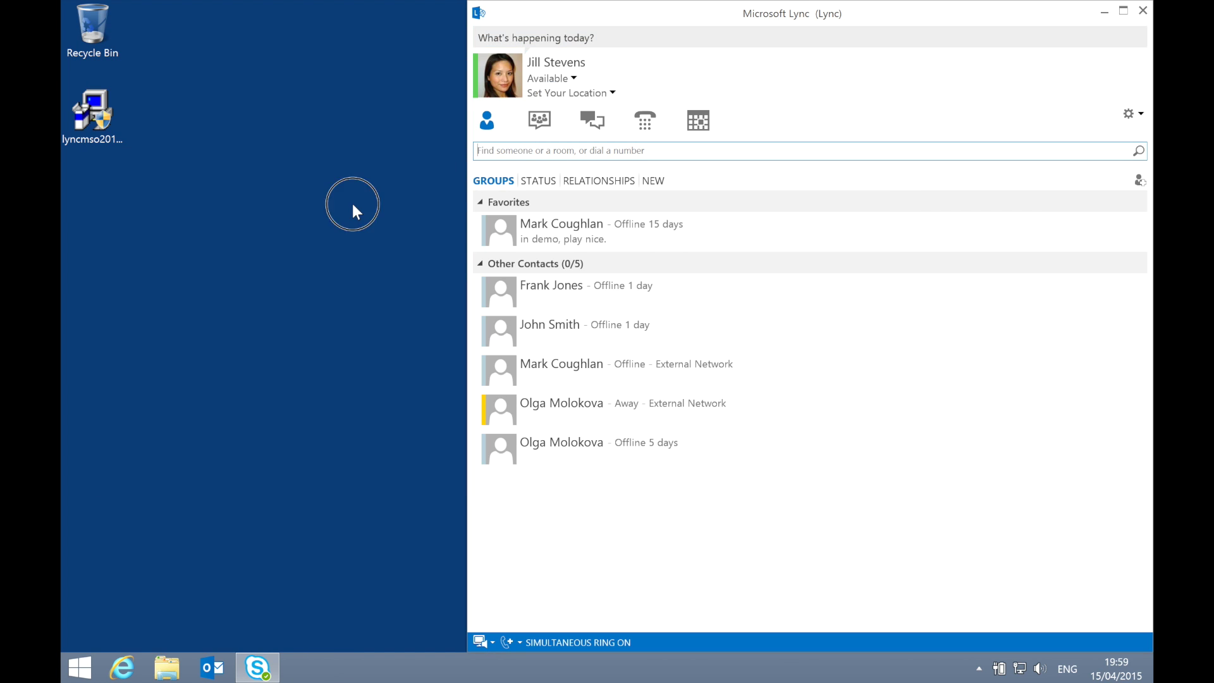